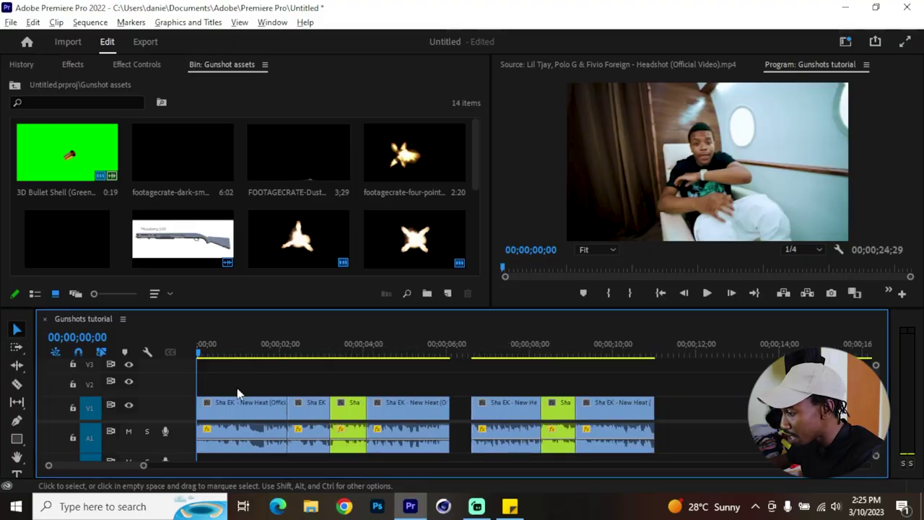
{"action": "key", "text": "="}
{"action": "key", "text": "="}
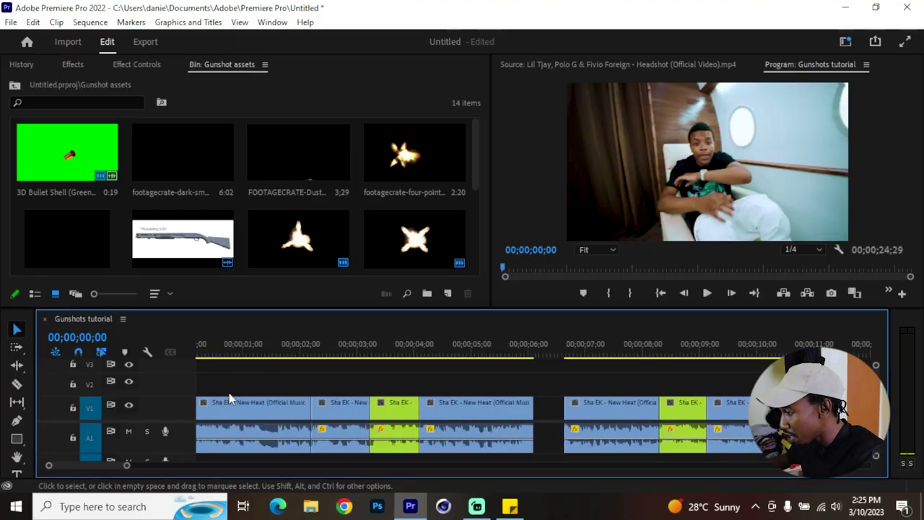
{"action": "key", "text": "="}
{"action": "key", "text": "="}
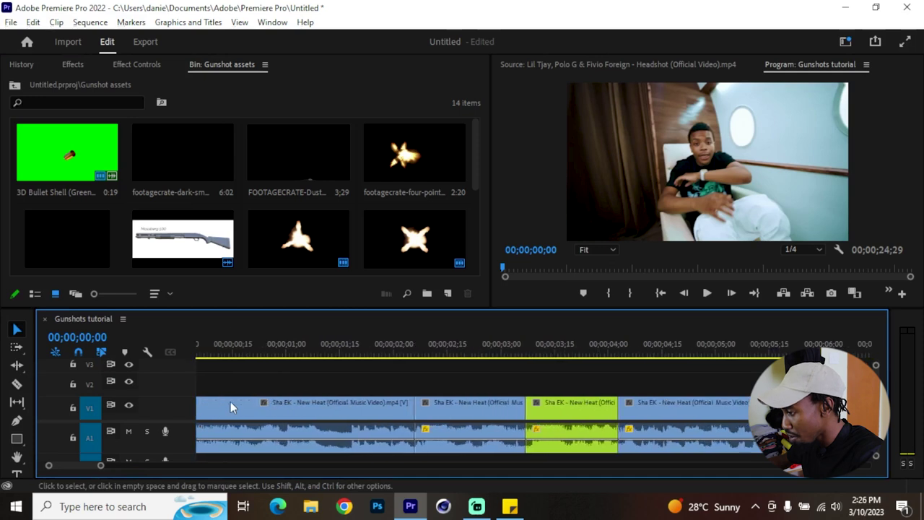
{"action": "key", "text": "-"}
{"action": "key", "text": "-"}
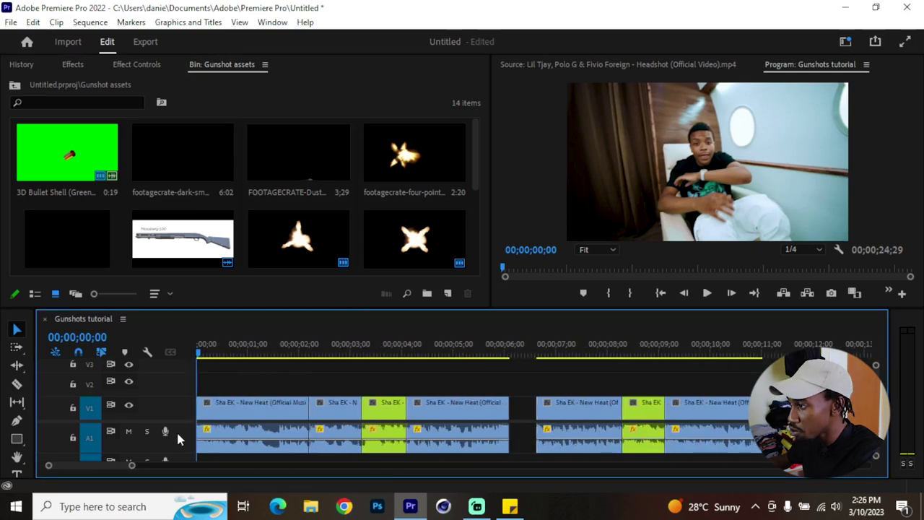
Open the Gunshot assets bin and enlarge it to look over all its clips.
{"action": "left_click", "coordinate": [239, 65]}
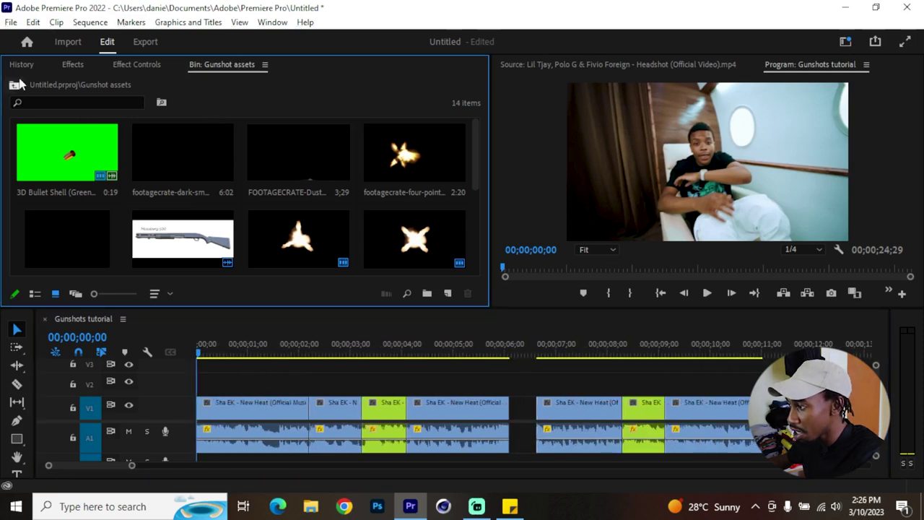
{"action": "left_click", "coordinate": [15, 85]}
{"action": "double_click", "coordinate": [359, 153]}
{"action": "key", "text": "grave"}
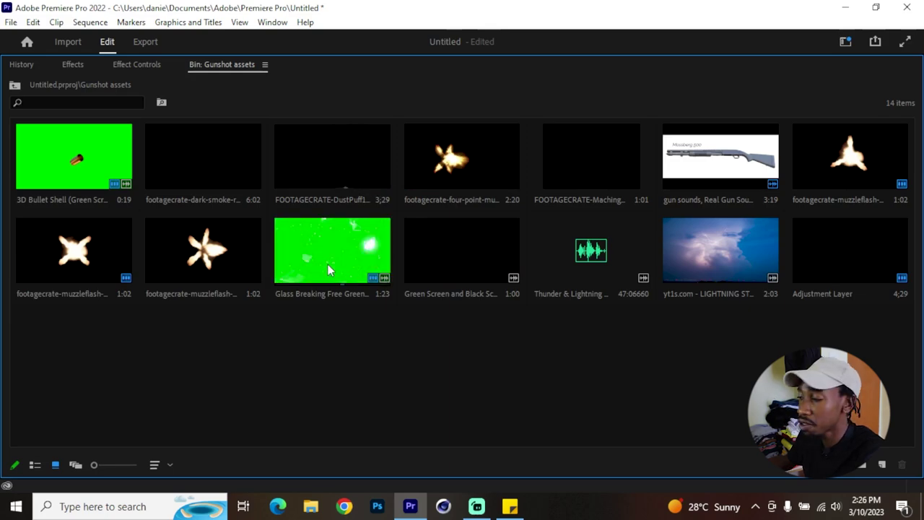
{"action": "key", "text": "grave"}
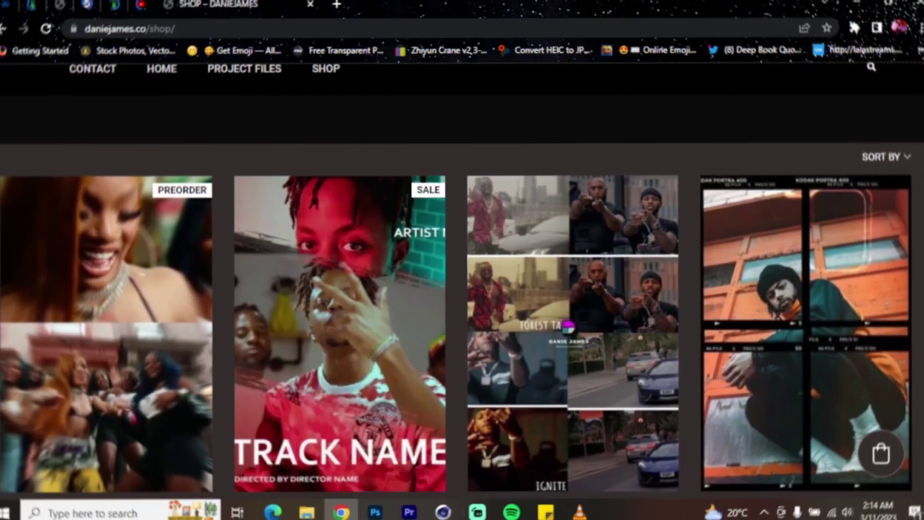
Browse the preset packs in the daniejames.co shop and view the DJ HIGH ENERGY TRANSITIONS PRESETS product page.
{"action": "scroll", "coordinate": [921, 142], "scroll_direction": "down", "scroll_amount": 5}
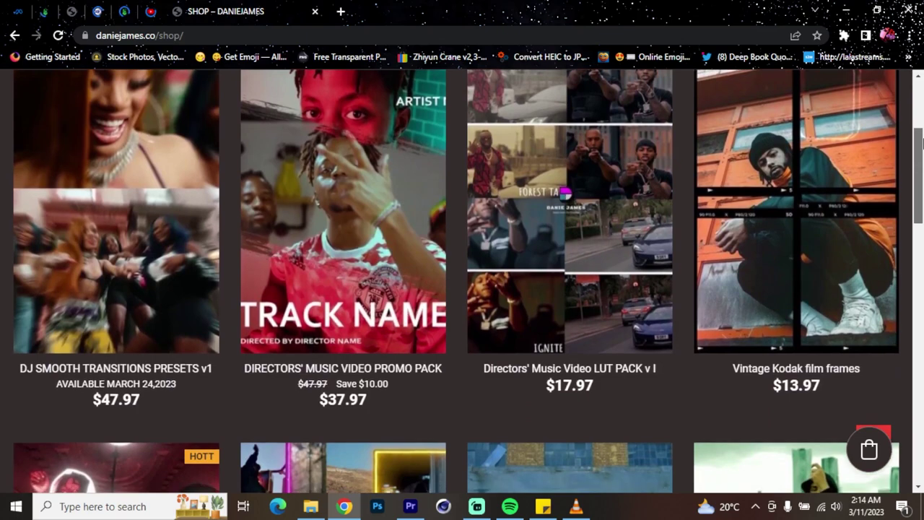
{"action": "left_click_drag", "start_coordinate": [922, 142], "coordinate": [919, 173]}
{"action": "scroll", "coordinate": [111, 244], "scroll_direction": "down", "scroll_amount": 3}
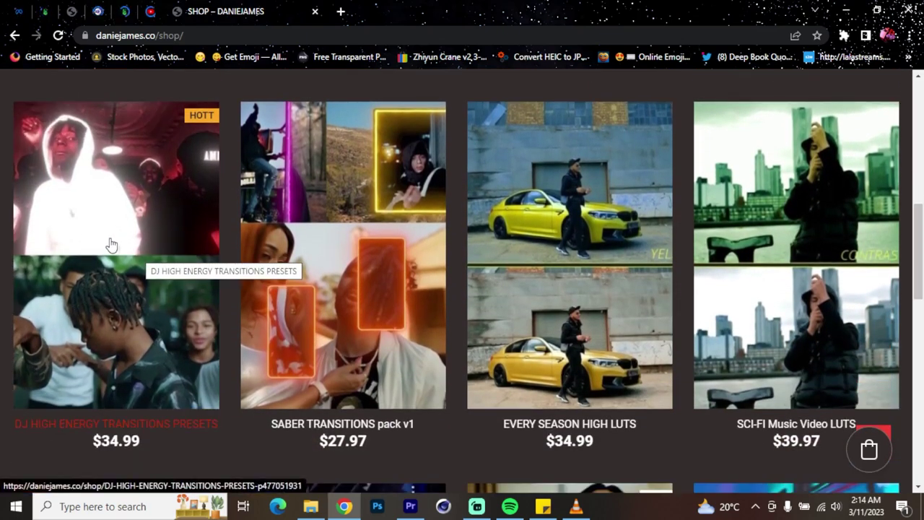
{"action": "left_click", "coordinate": [111, 244]}
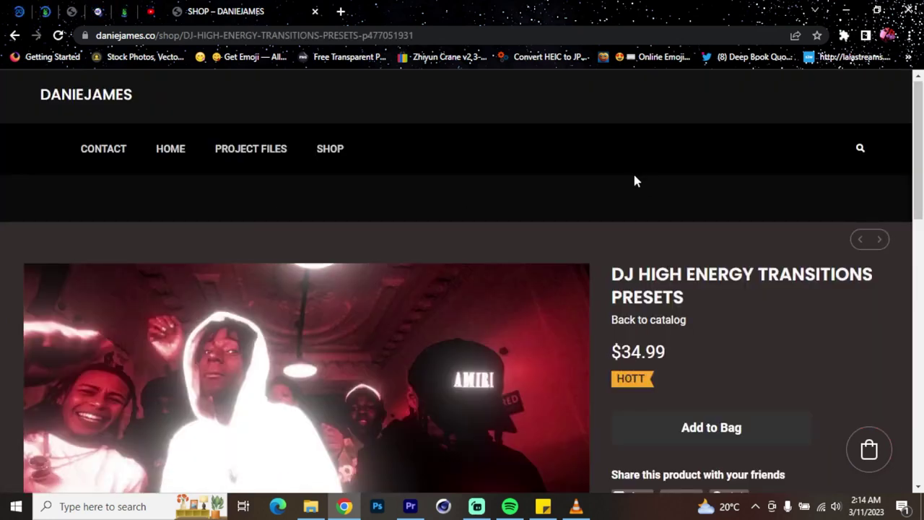
{"action": "left_click_drag", "start_coordinate": [921, 85], "coordinate": [890, 195]}
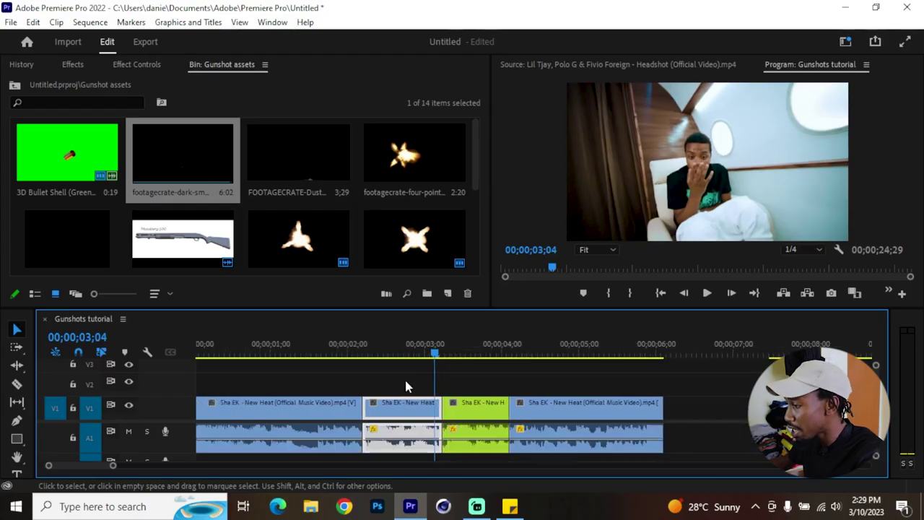
Play the Gunshots tutorial sequence from its start to review the shots.
{"action": "left_click", "coordinate": [446, 368]}
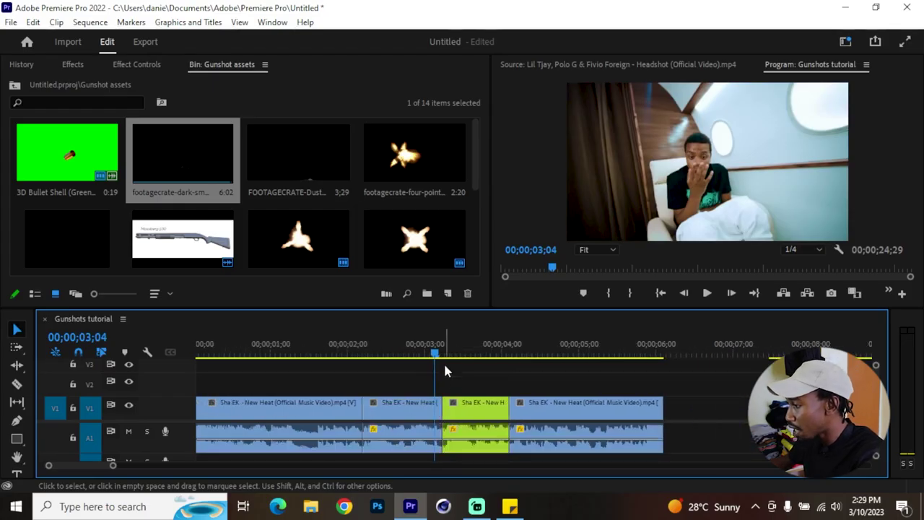
{"action": "scroll", "coordinate": [467, 389], "scroll_direction": "up", "scroll_amount": 3}
{"action": "left_click_drag", "start_coordinate": [498, 351], "coordinate": [556, 355]}
{"action": "key", "text": "minus"}
{"action": "left_click_drag", "start_coordinate": [299, 343], "coordinate": [172, 356]}
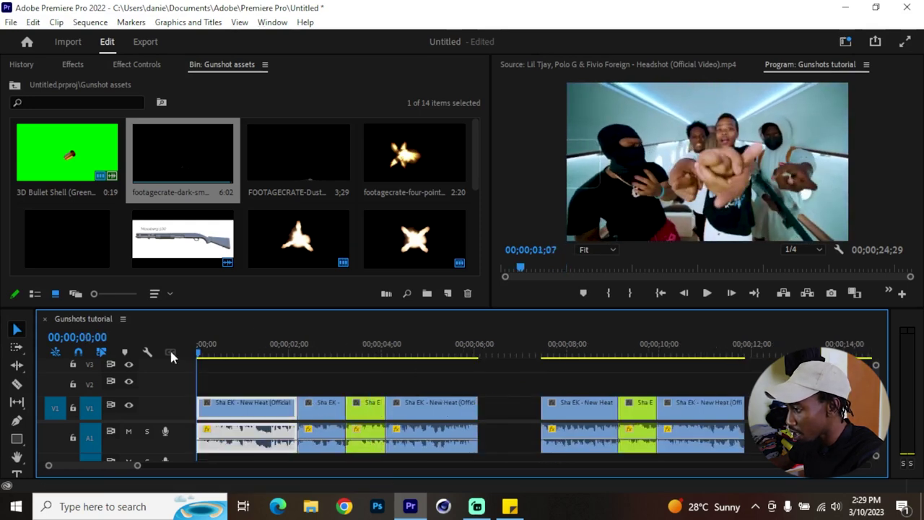
{"action": "key", "text": "equal"}
{"action": "key", "text": "space"}
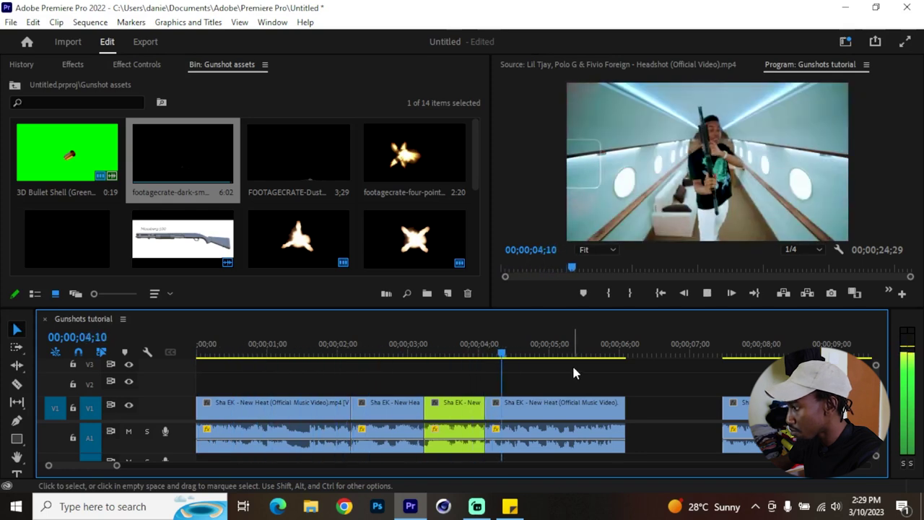
Place footagecrate-muzzleflash-3starfronta.mov on track V2 above the green clip, starting at 00;00;03;11.
{"action": "left_click", "coordinate": [431, 351]}
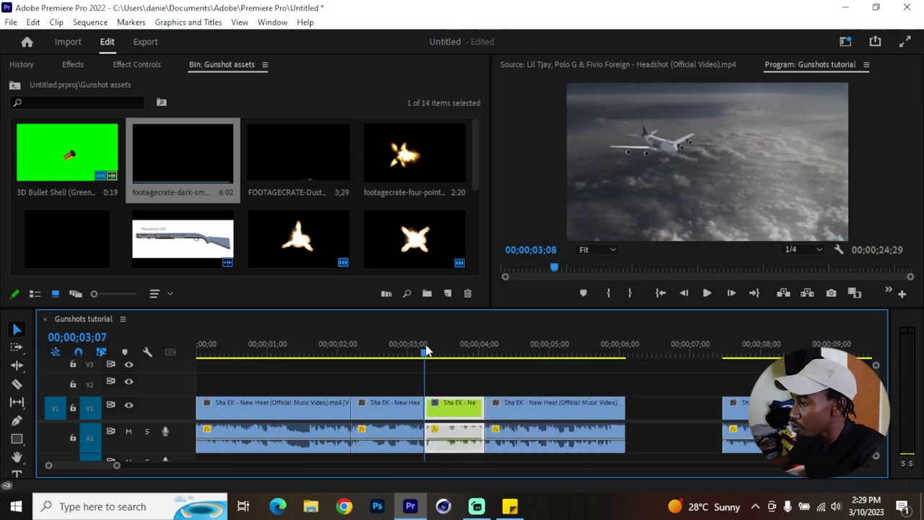
{"action": "left_click", "coordinate": [454, 385]}
{"action": "scroll", "coordinate": [448, 386], "scroll_direction": "up", "scroll_amount": 2}
{"action": "mouse_move", "coordinate": [417, 356]}
{"action": "left_mouse_down"}
{"action": "mouse_move", "coordinate": [434, 357]}
{"action": "mouse_move", "coordinate": [426, 362]}
{"action": "left_mouse_up"}
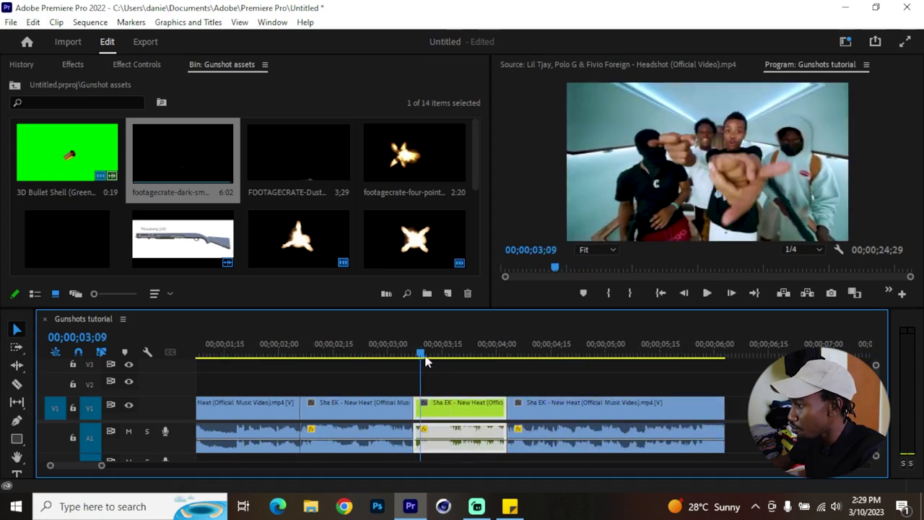
{"action": "double_click", "coordinate": [179, 166]}
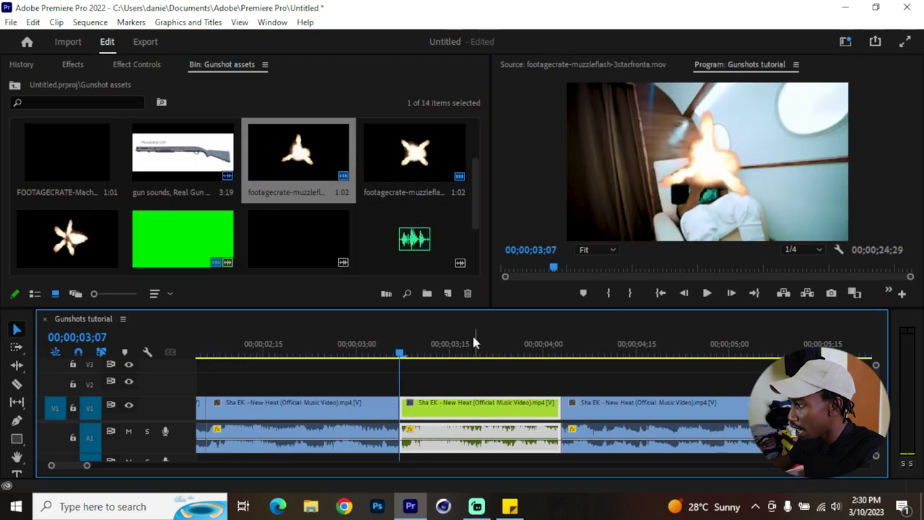
{"action": "key", "text": "Right"}
{"action": "key", "text": "Right"}
{"action": "key", "text": "Right"}
{"action": "key", "text": "Right"}
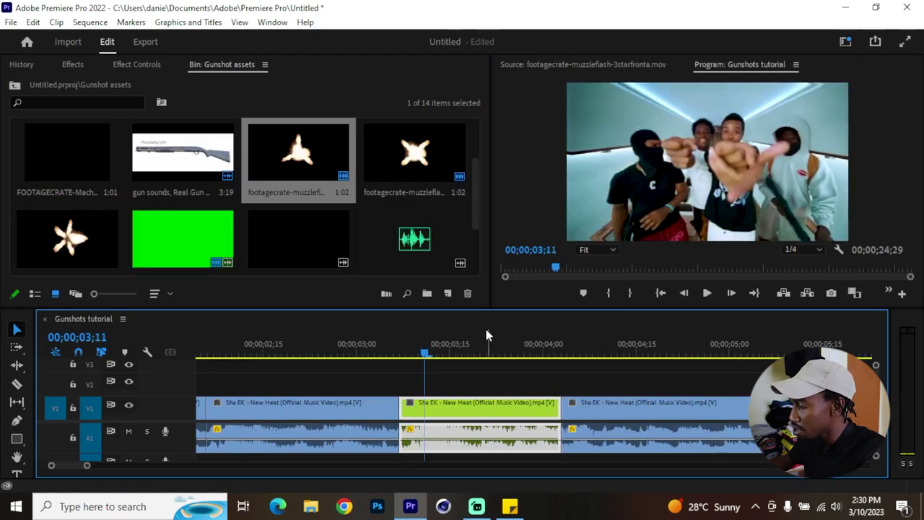
{"action": "left_click_drag", "start_coordinate": [274, 158], "coordinate": [427, 379]}
{"action": "left_click", "coordinate": [551, 384]}
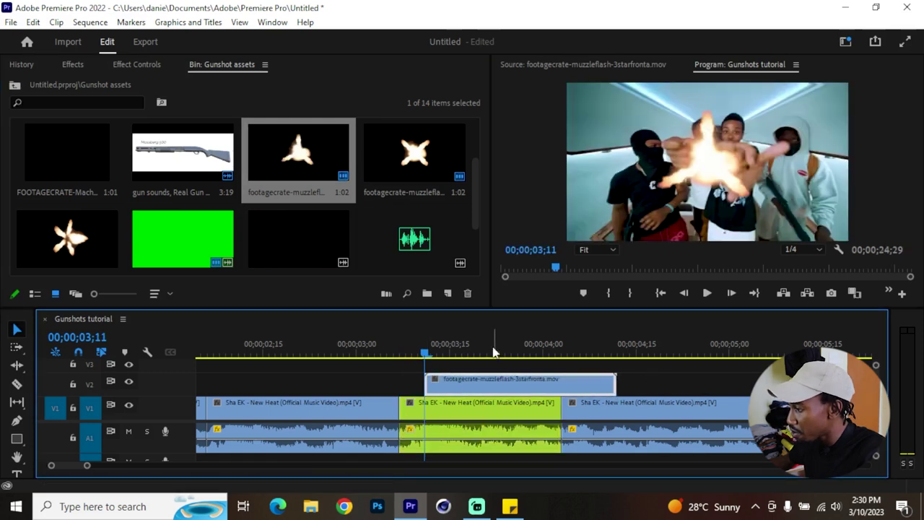
Add a frame hold to the muzzle flash clip on V2 at 00;00;03;11.
{"action": "left_click", "coordinate": [425, 351]}
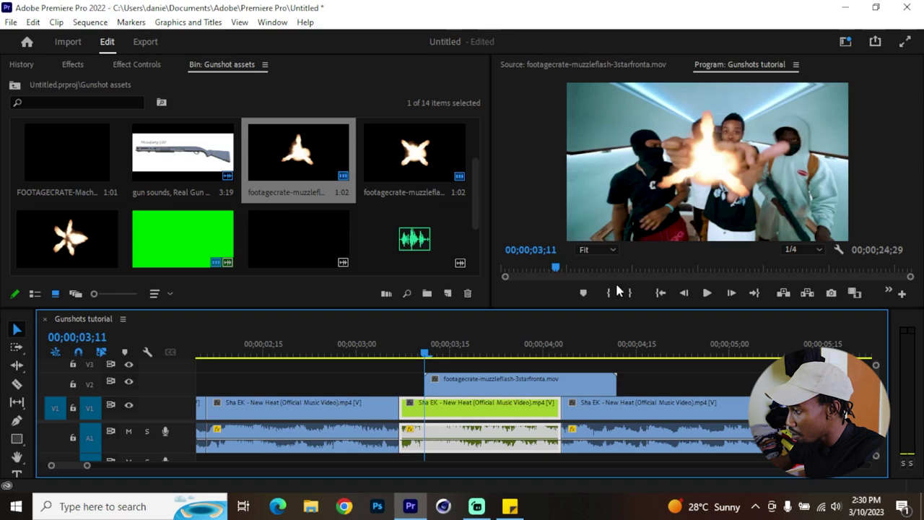
{"action": "left_click", "coordinate": [453, 388]}
{"action": "right_click", "coordinate": [447, 388]}
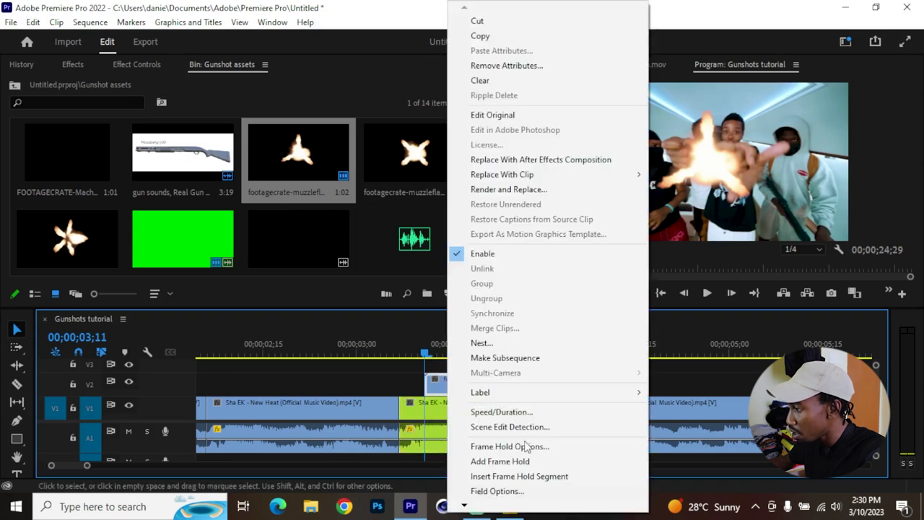
{"action": "left_click", "coordinate": [511, 462]}
{"action": "left_click_drag", "start_coordinate": [427, 352], "coordinate": [467, 352]}
{"action": "right_click", "coordinate": [501, 386]}
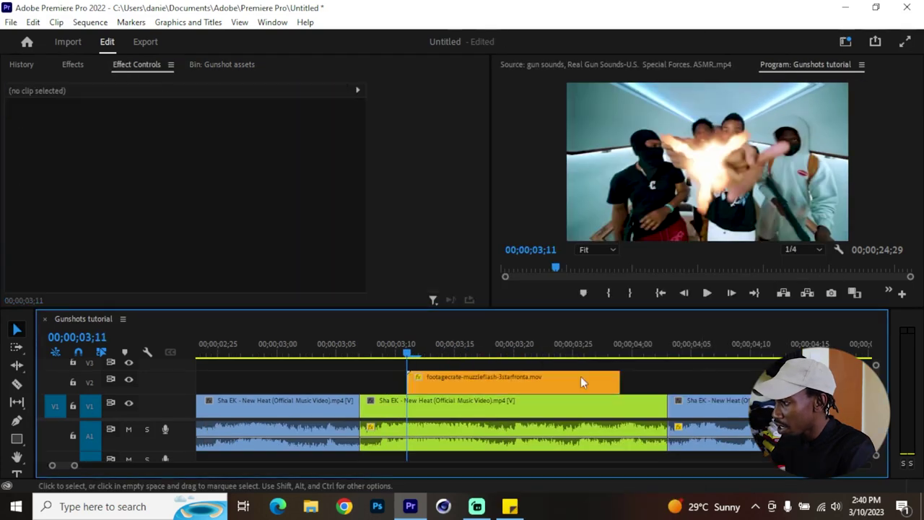
Turn on Position and Scale keyframing for the muzzle flash clip at 00;00;03;11 and set its position to 1132, 547.
{"action": "left_click", "coordinate": [458, 381]}
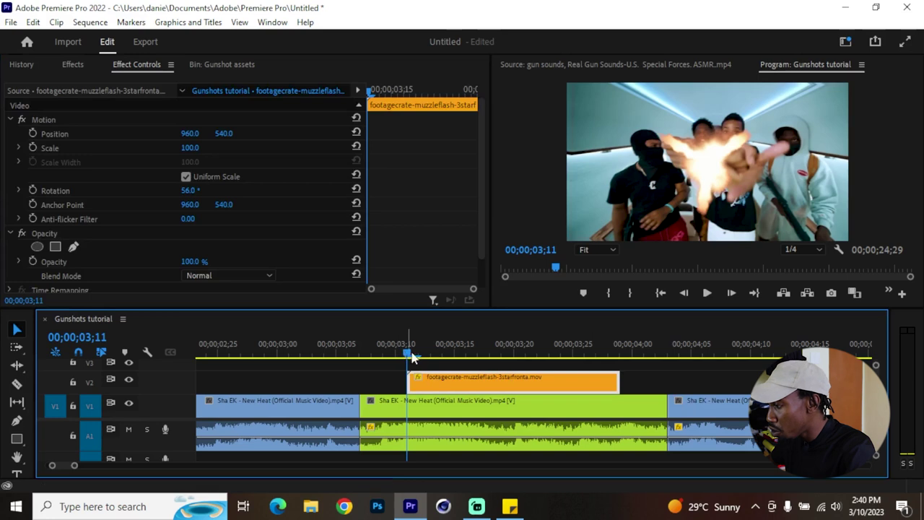
{"action": "left_click_drag", "start_coordinate": [417, 355], "coordinate": [412, 355]}
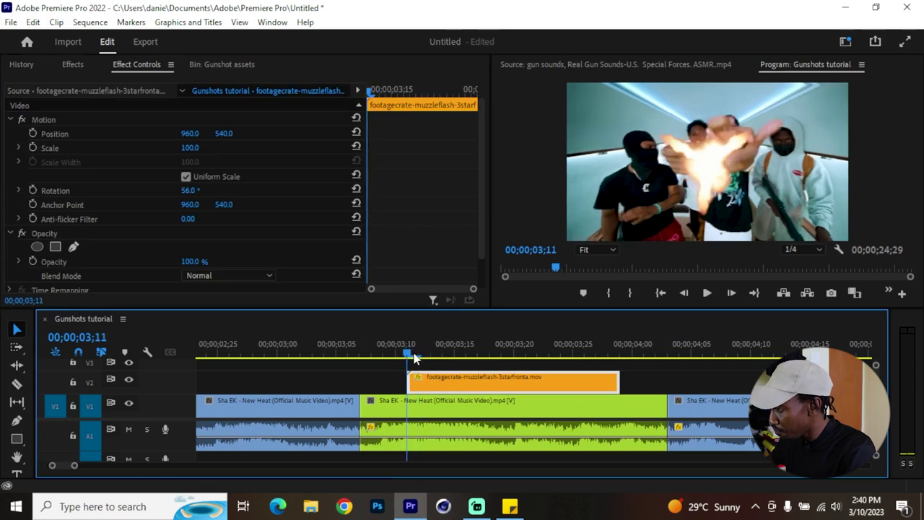
{"action": "left_click", "coordinate": [464, 383]}
{"action": "left_click", "coordinate": [464, 383]}
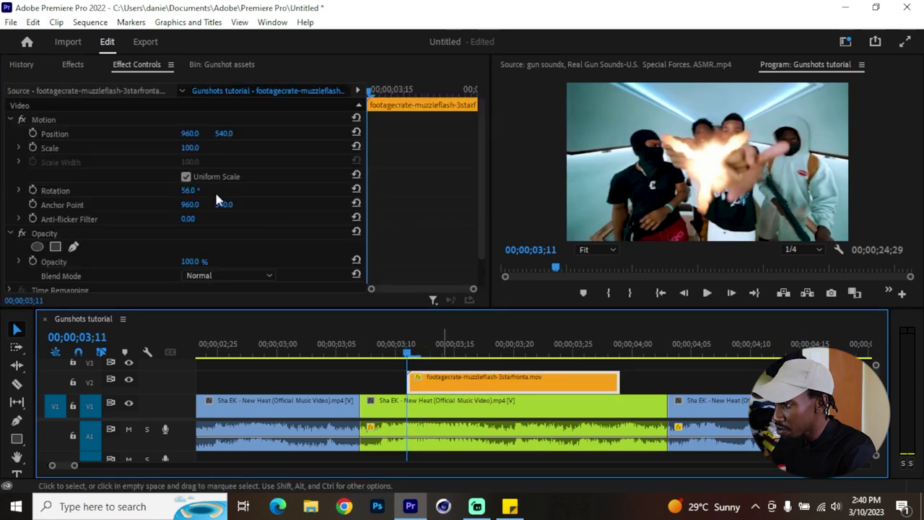
{"action": "left_click", "coordinate": [33, 134]}
{"action": "left_click", "coordinate": [33, 147]}
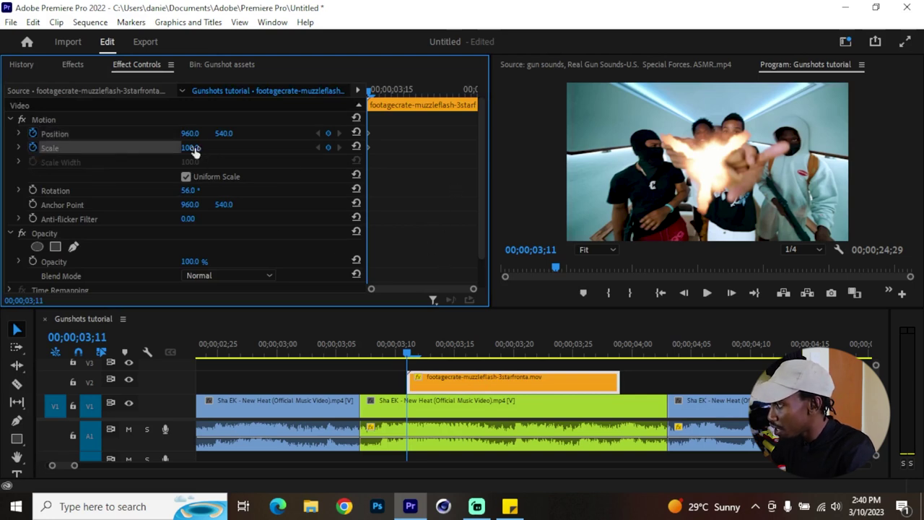
{"action": "left_click_drag", "start_coordinate": [194, 136], "coordinate": [318, 136]}
{"action": "left_click_drag", "start_coordinate": [222, 137], "coordinate": [228, 137]}
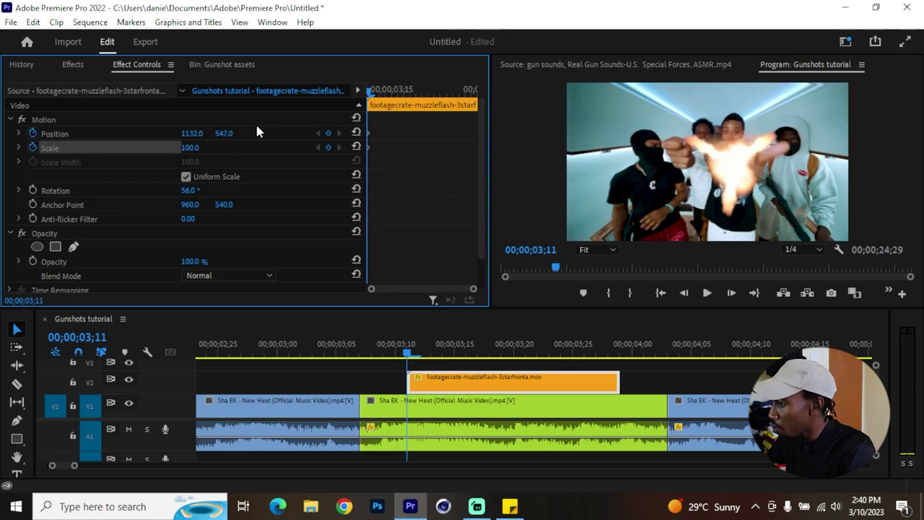
Keyframe the muzzle flash's position at 1024, 351 on 00;00;03;12 and realign it with the hands on 00;00;03;13.
{"action": "key", "text": "Right"}
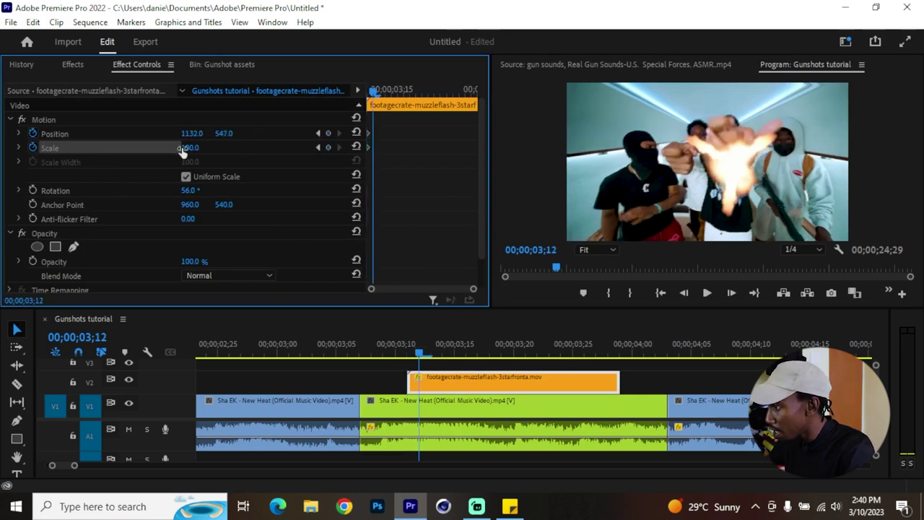
{"action": "mouse_move", "coordinate": [192, 133]}
{"action": "left_mouse_down"}
{"action": "mouse_move", "coordinate": [153, 134]}
{"action": "mouse_move", "coordinate": [221, 134]}
{"action": "mouse_move", "coordinate": [181, 134]}
{"action": "left_mouse_up"}
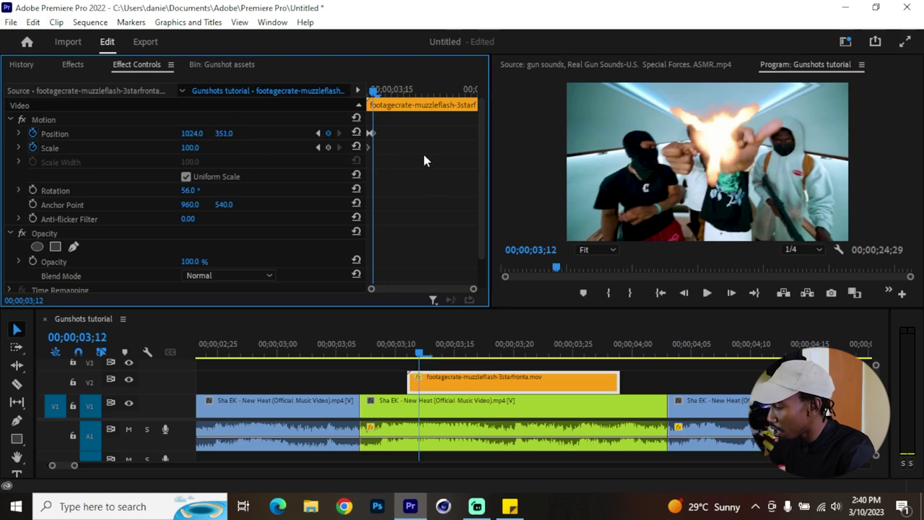
{"action": "key", "text": "Right"}
{"action": "left_click_drag", "start_coordinate": [192, 133], "coordinate": [88, 134]}
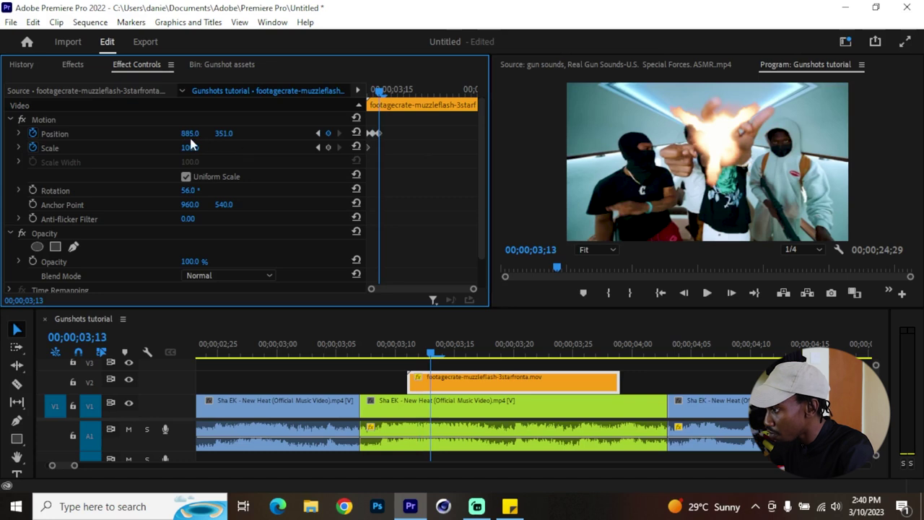
{"action": "left_click_drag", "start_coordinate": [192, 133], "coordinate": [301, 133]}
Keyframe the muzzle flash's position at 843, 456 on 00;00;03;14 and at 1051, 210 on 00;00;03;15.
{"action": "key", "text": "Right"}
{"action": "left_click_drag", "start_coordinate": [184, 136], "coordinate": [207, 136]}
{"action": "key", "text": "Right"}
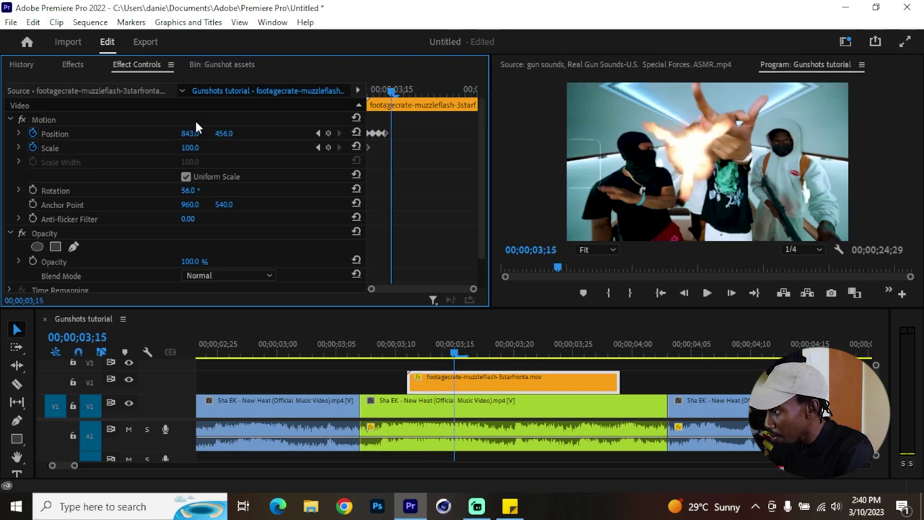
{"action": "left_click_drag", "start_coordinate": [190, 133], "coordinate": [340, 133]}
{"action": "left_click_drag", "start_coordinate": [224, 133], "coordinate": [47, 133]}
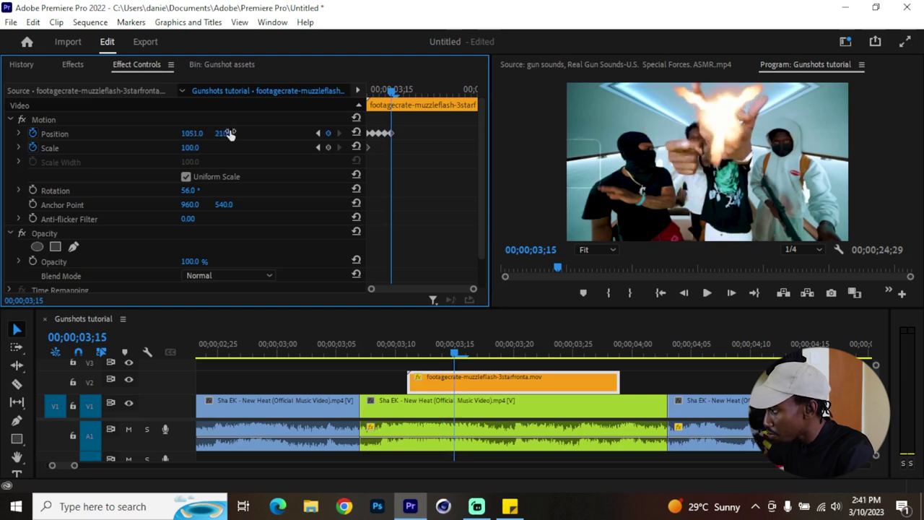
Keyframe the muzzle flash's position at 761, 210 on 00;00;03;16 and realign it with the hands on 00;00;03;17.
{"action": "key", "text": "Right"}
{"action": "left_click_drag", "start_coordinate": [191, 133], "coordinate": [1, 134]}
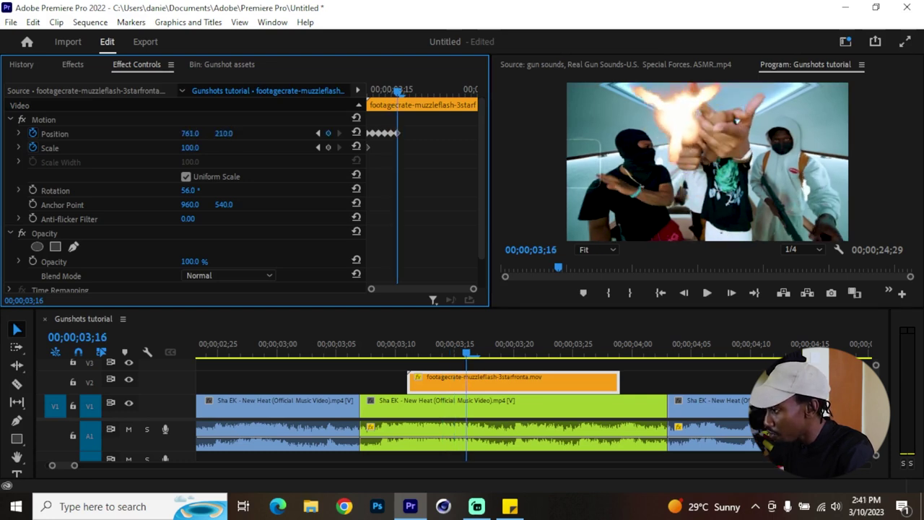
{"action": "key", "text": "Right"}
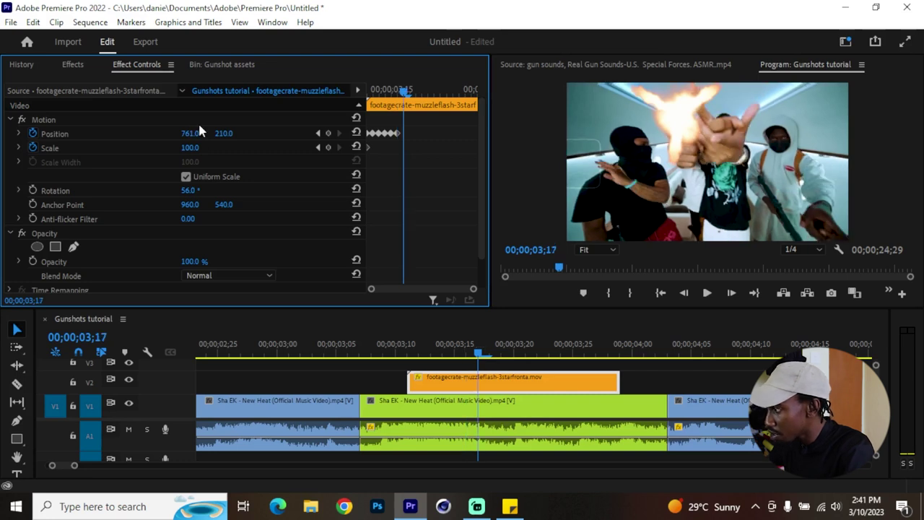
{"action": "left_click_drag", "start_coordinate": [191, 132], "coordinate": [249, 133]}
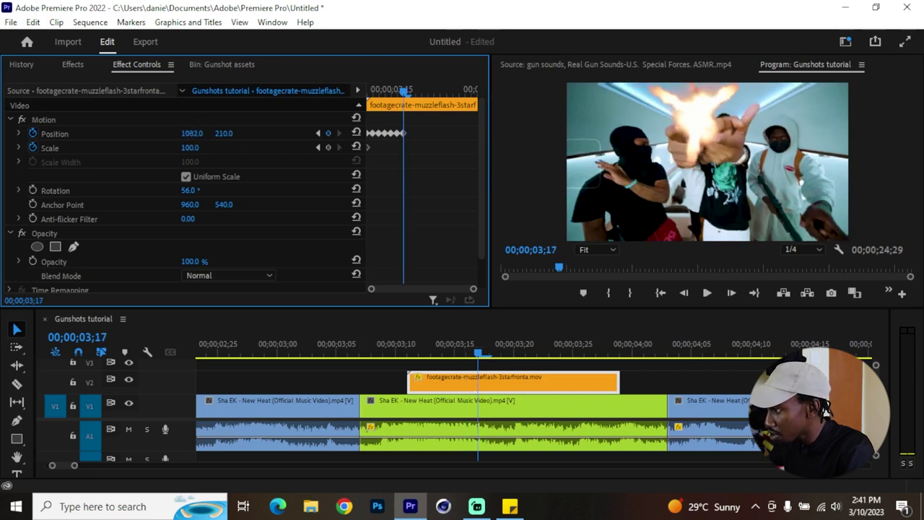
{"action": "left_click_drag", "start_coordinate": [189, 134], "coordinate": [199, 133]}
{"action": "left_click_drag", "start_coordinate": [223, 133], "coordinate": [306, 133]}
{"action": "left_click_drag", "start_coordinate": [306, 133], "coordinate": [310, 134]}
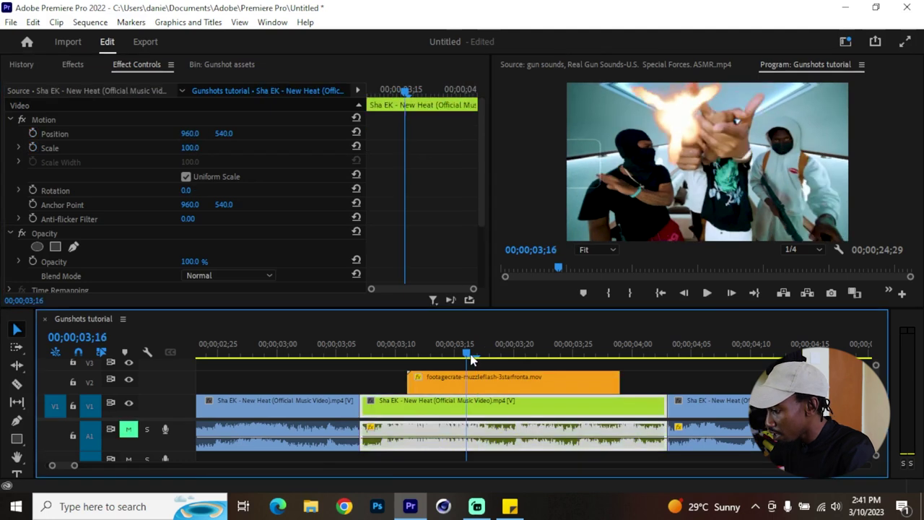
Trim the end of the muzzle flash clip back to 00;00;03;17.
{"action": "left_click_drag", "start_coordinate": [470, 358], "coordinate": [483, 358]}
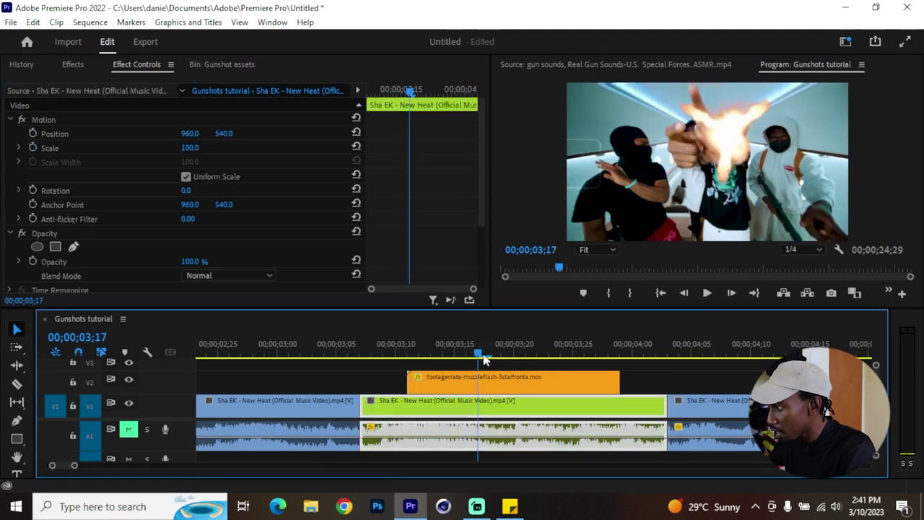
{"action": "left_click", "coordinate": [481, 387]}
{"action": "left_click", "coordinate": [319, 108]}
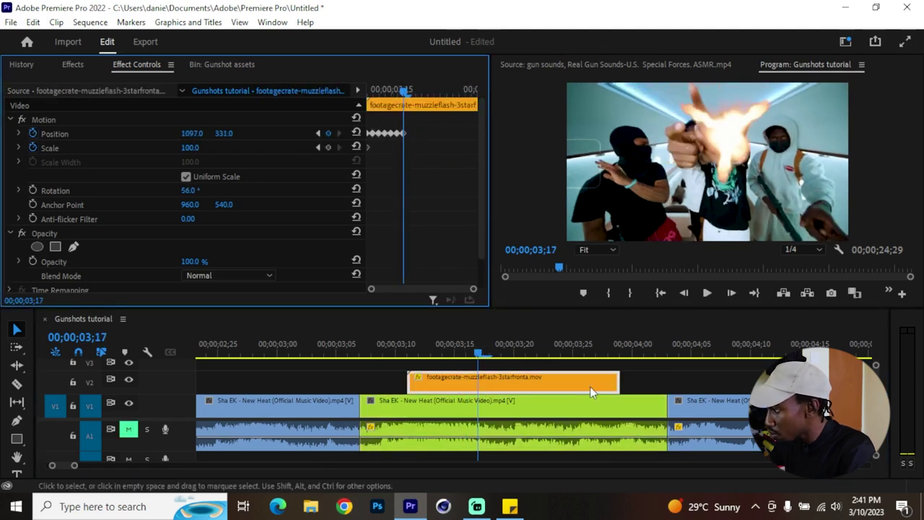
{"action": "left_click_drag", "start_coordinate": [617, 376], "coordinate": [477, 377]}
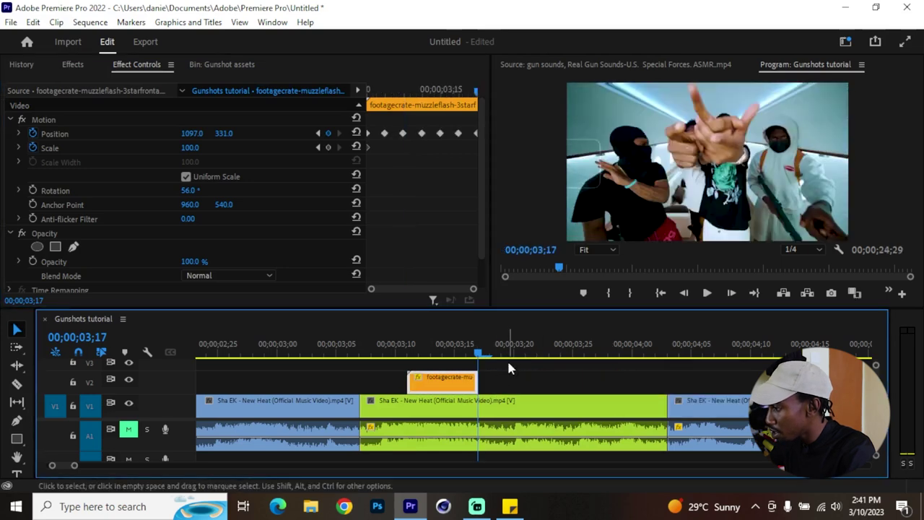
Duplicate the trimmed muzzle flash clip on the same track so the copy starts at 00;00;03;20.
{"action": "left_click_drag", "start_coordinate": [383, 353], "coordinate": [524, 385]}
{"action": "left_click", "coordinate": [438, 382]}
{"action": "left_click", "coordinate": [505, 386]}
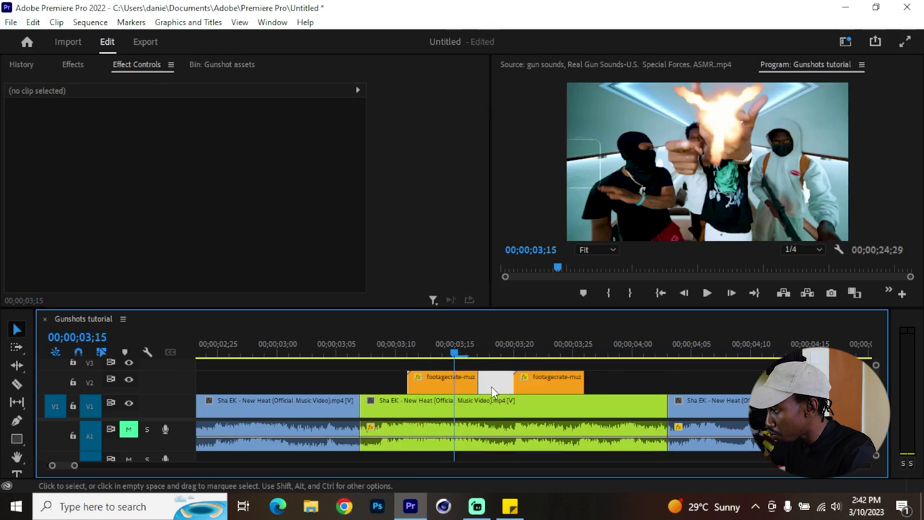
Delete the existing Position keyframes from the second muzzle flash clip and return to its first frame at 00;00;03;20.
{"action": "left_click_drag", "start_coordinate": [467, 352], "coordinate": [528, 330]}
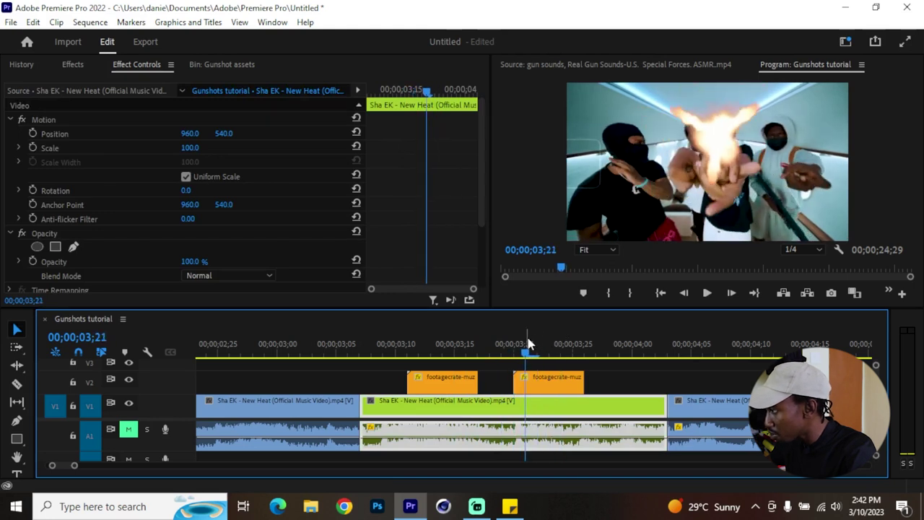
{"action": "left_click", "coordinate": [534, 387]}
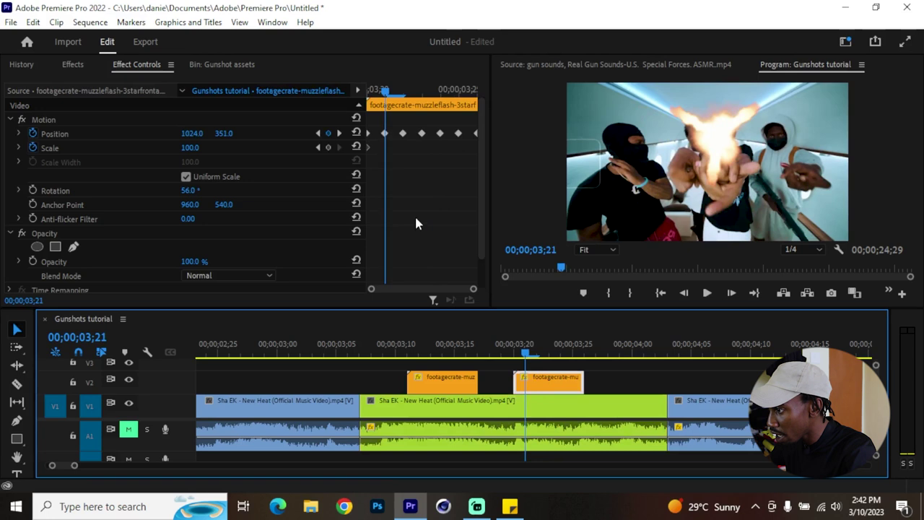
{"action": "left_click", "coordinate": [31, 134]}
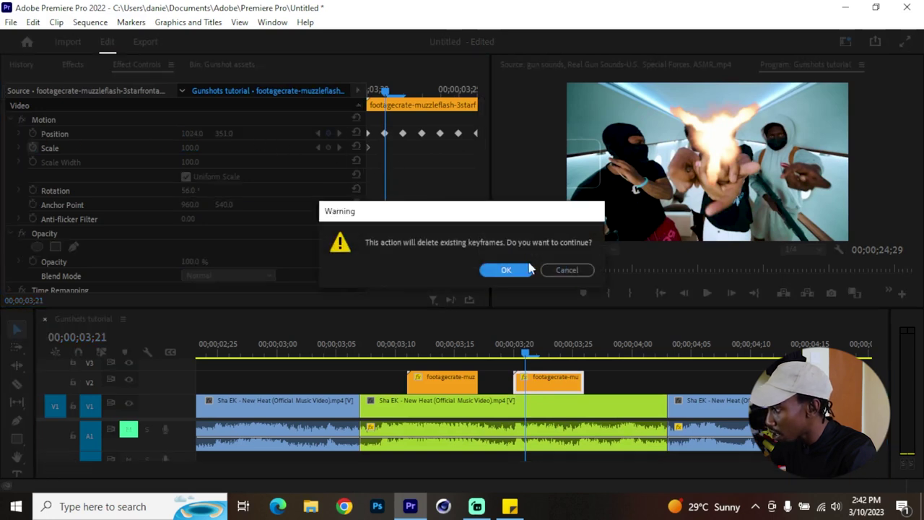
{"action": "left_click", "coordinate": [506, 270]}
{"action": "left_click", "coordinate": [514, 353]}
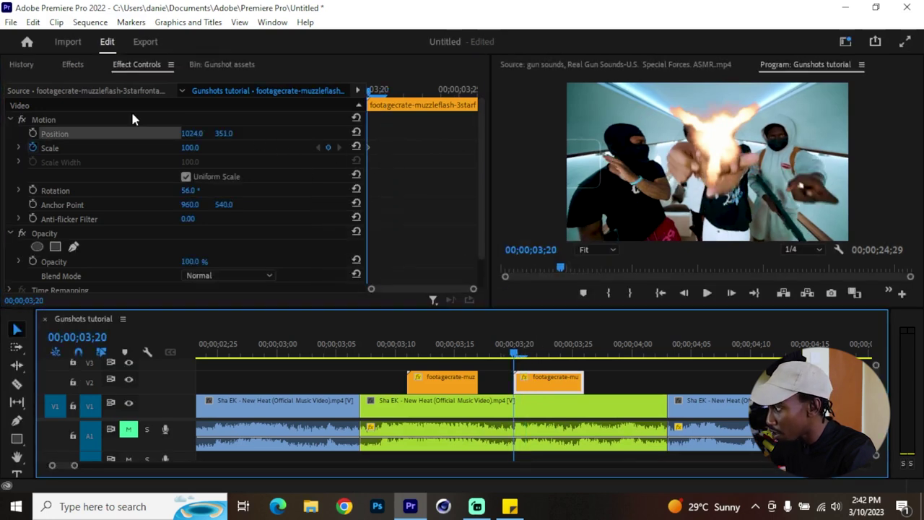
Restart Position keyframing on the second muzzle flash with 1024, 542 at 00;00;03;20 and 1172, 470 at 00;00;03;21.
{"action": "left_click", "coordinate": [31, 134]}
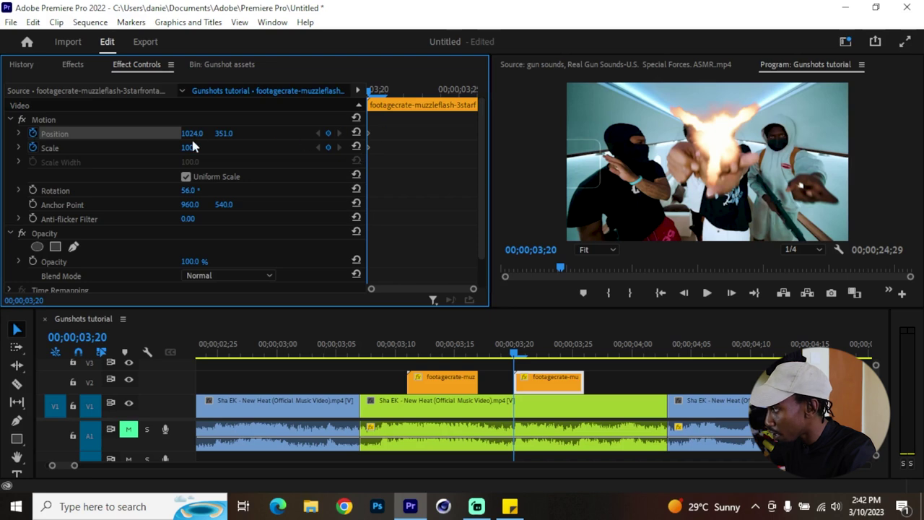
{"action": "left_click_drag", "start_coordinate": [224, 133], "coordinate": [295, 163]}
{"action": "key", "text": "Right"}
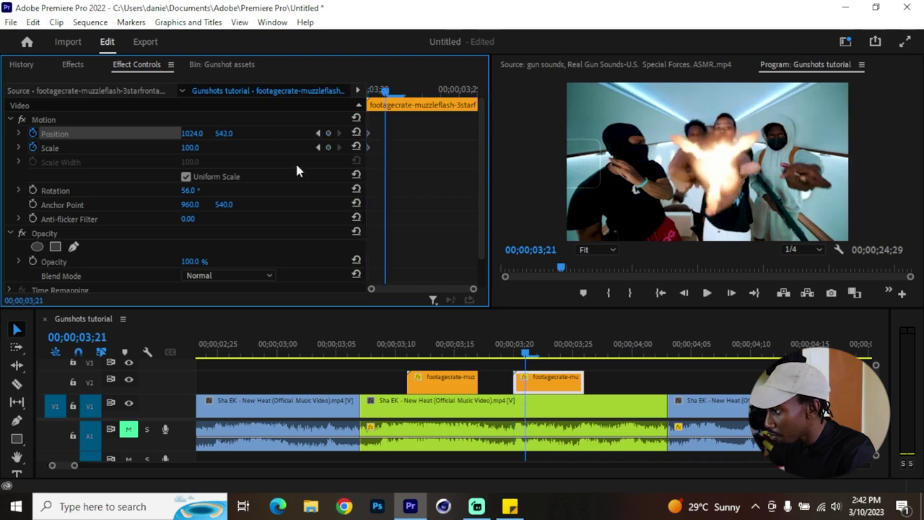
{"action": "left_click_drag", "start_coordinate": [187, 132], "coordinate": [292, 133]}
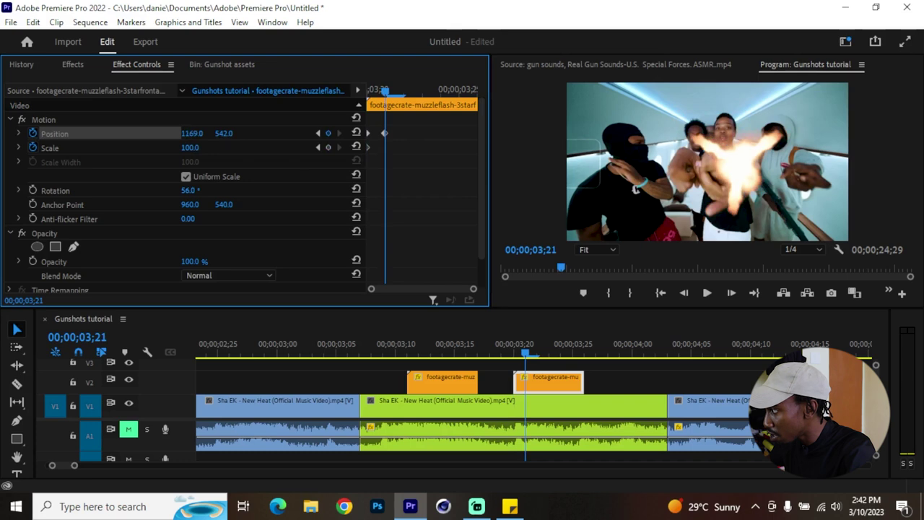
{"action": "left_click_drag", "start_coordinate": [223, 134], "coordinate": [167, 134]}
{"action": "key", "text": "Right"}
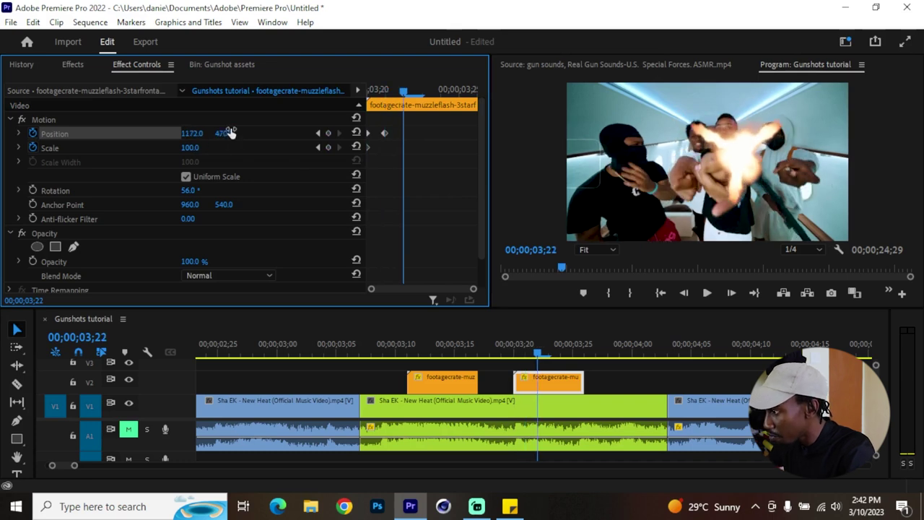
Keyframe the second muzzle flash's position at 759, 580 on 00;00;03;22 and at 1140, 580 on 00;00;03;23.
{"action": "left_click_drag", "start_coordinate": [225, 136], "coordinate": [268, 136]}
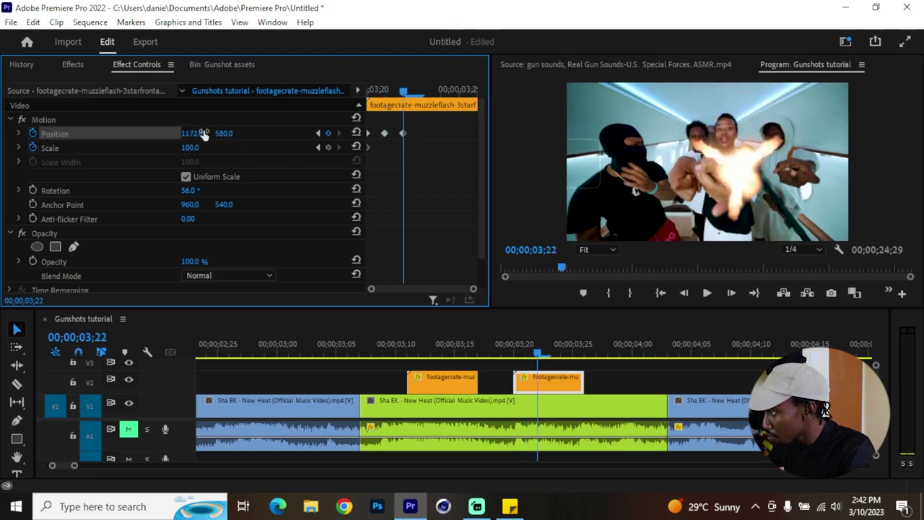
{"action": "left_click_drag", "start_coordinate": [194, 137], "coordinate": [137, 137]}
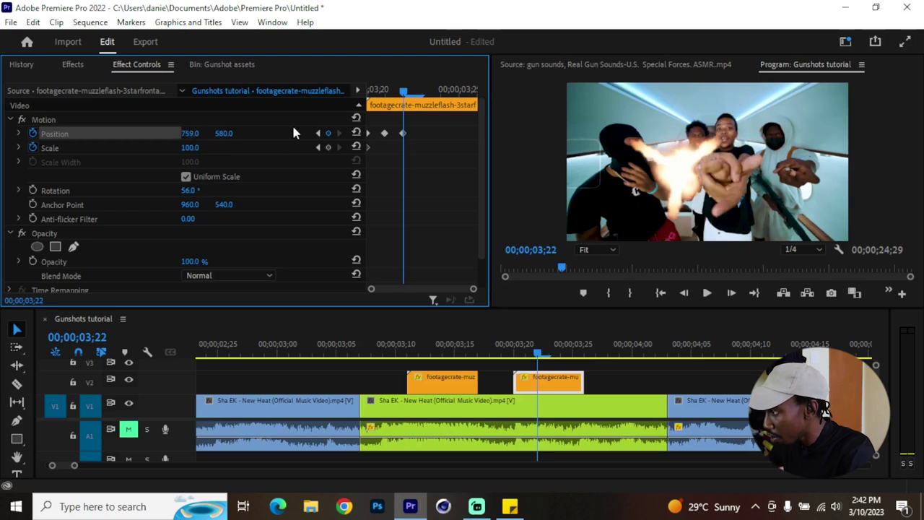
{"action": "key", "text": "Right"}
{"action": "left_click_drag", "start_coordinate": [187, 137], "coordinate": [202, 137]}
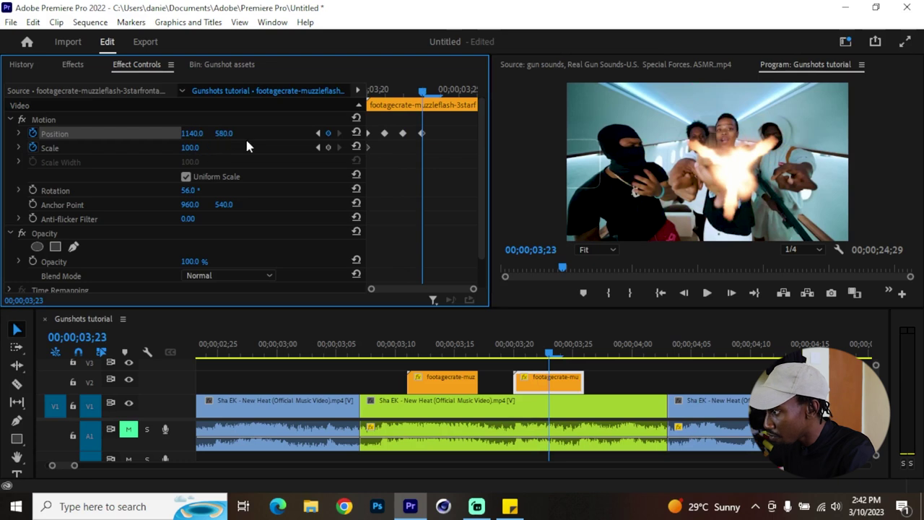
Realign the second muzzle flash with the hands on 00;00;03;24 and 00;00;03;25 by keyframing its position.
{"action": "key", "text": "Right"}
{"action": "left_click_drag", "start_coordinate": [185, 135], "coordinate": [230, 135]}
{"action": "key", "text": "Right"}
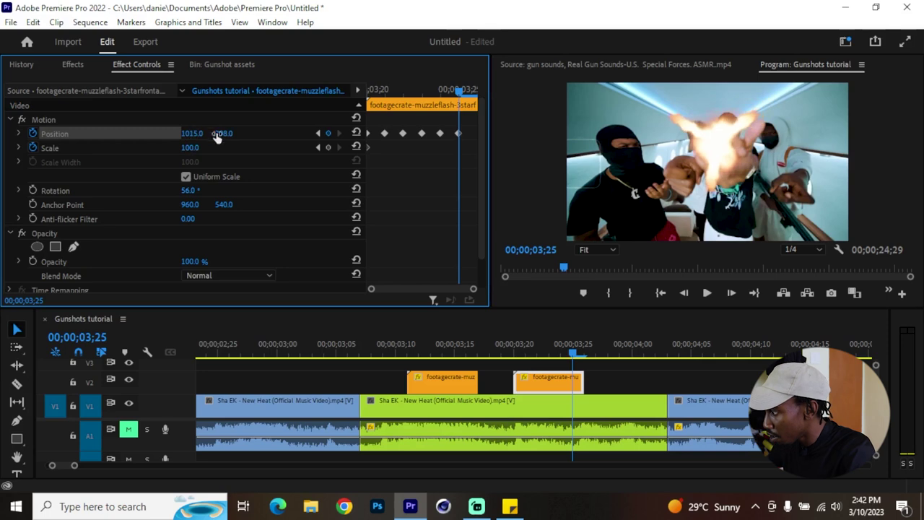
{"action": "key", "text": "Right"}
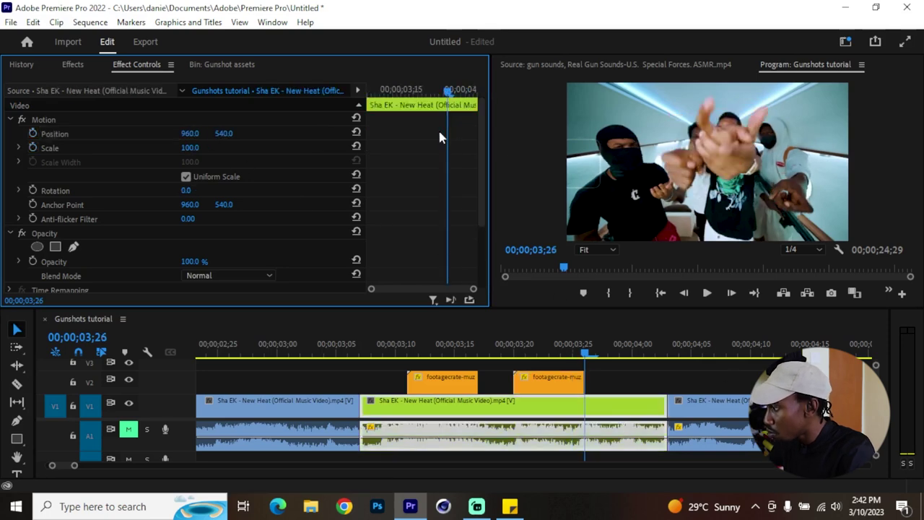
Move both muzzle flash clips up to track V3, keeping their timing.
{"action": "left_click", "coordinate": [518, 346]}
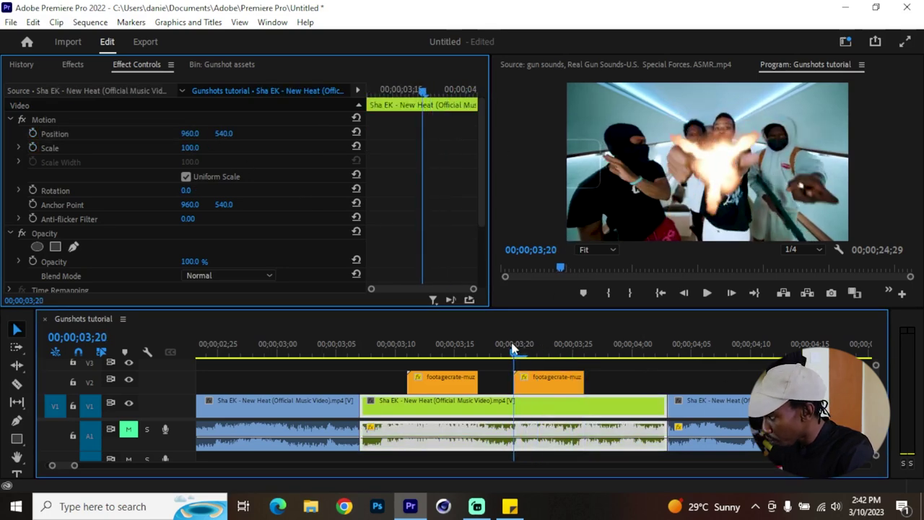
{"action": "left_click_drag", "start_coordinate": [435, 378], "coordinate": [436, 363]}
{"action": "left_click_drag", "start_coordinate": [542, 389], "coordinate": [540, 369]}
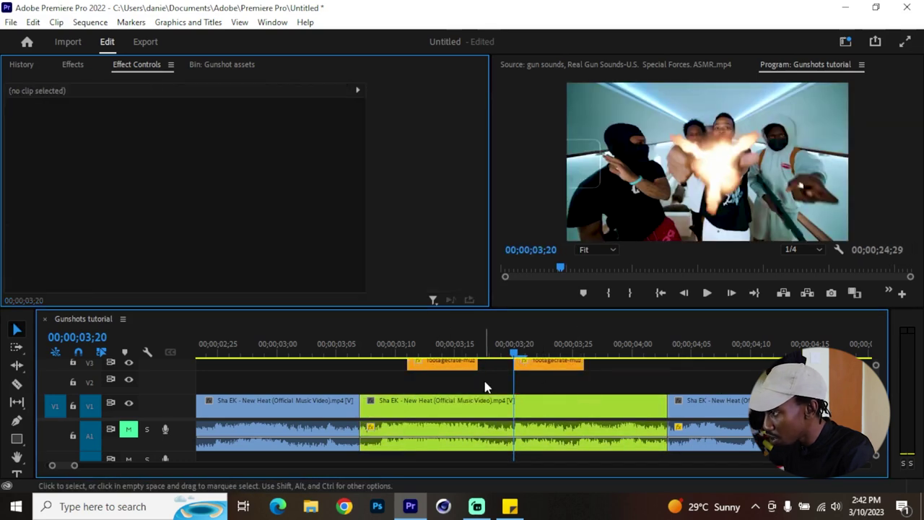
Create a new adjustment layer with the default settings in the Gunshot assets bin.
{"action": "left_click", "coordinate": [226, 65]}
{"action": "scroll", "coordinate": [366, 213], "scroll_direction": "down", "scroll_amount": 5}
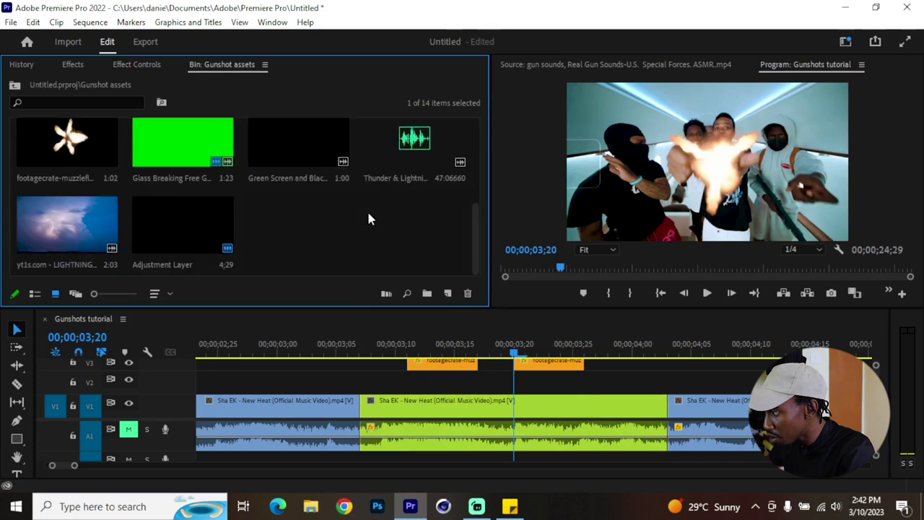
{"action": "left_click", "coordinate": [447, 293]}
{"action": "left_click", "coordinate": [478, 354]}
{"action": "key", "text": "Return"}
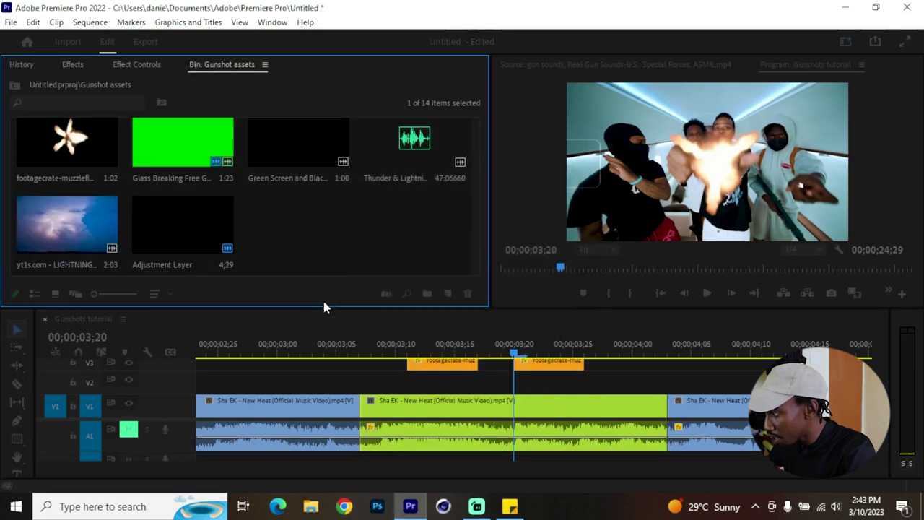
Place the adjustment layer on V2 under the muzzle flashes and cut off the part extending past the second flash.
{"action": "left_click_drag", "start_coordinate": [294, 228], "coordinate": [414, 389]}
{"action": "key", "text": "c"}
{"action": "key", "text": "v"}
{"action": "left_click", "coordinate": [599, 381]}
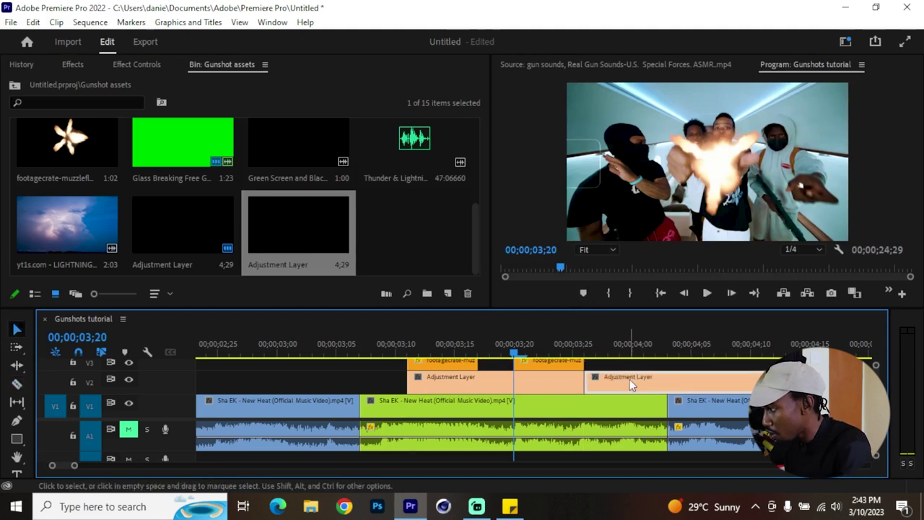
{"action": "key", "text": "Delete"}
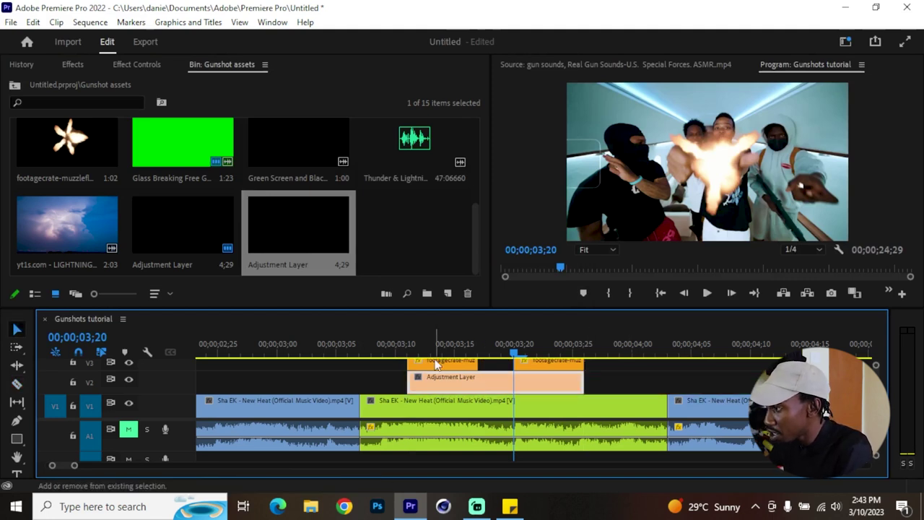
Brighten the adjustment layer with Lumetri Color by setting Exposure to 2.8 and Highlights to 72.2 and raising Whites.
{"action": "left_click", "coordinate": [272, 23]}
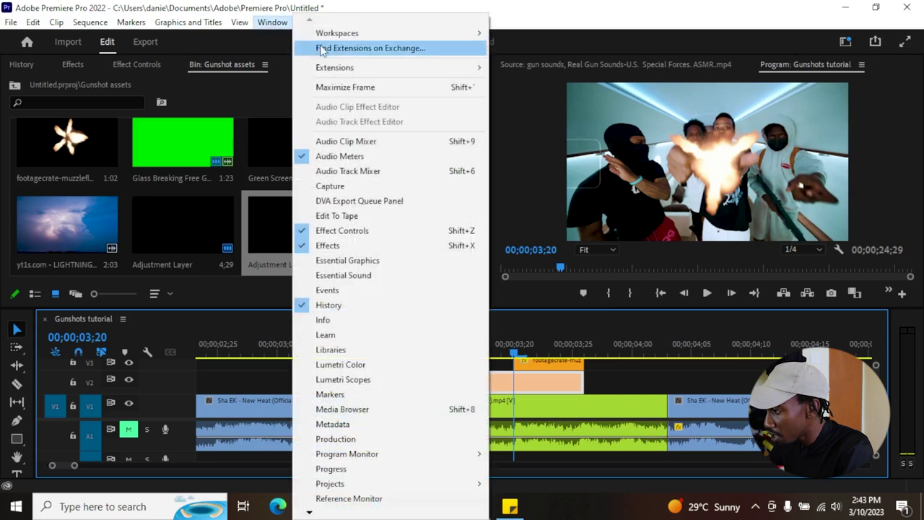
{"action": "left_click", "coordinate": [361, 365]}
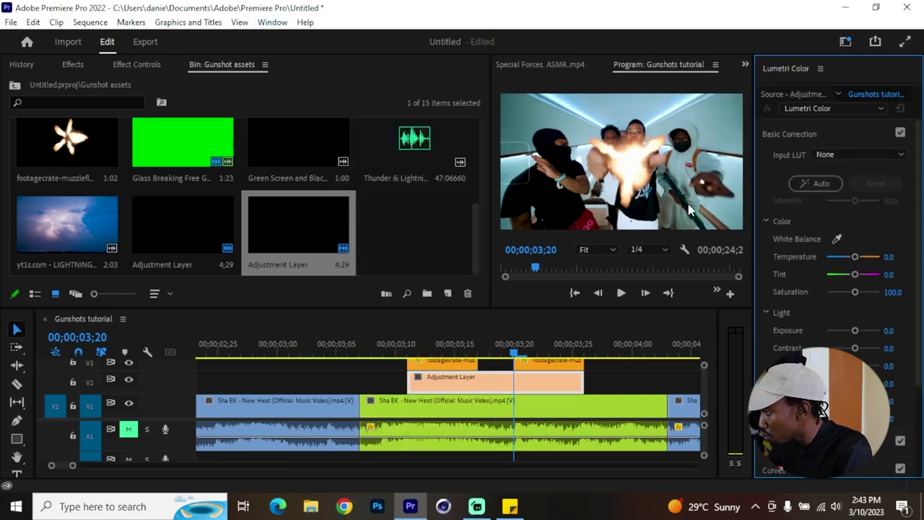
{"action": "left_click_drag", "start_coordinate": [869, 331], "coordinate": [857, 333]}
{"action": "mouse_move", "coordinate": [855, 365]}
{"action": "left_mouse_down"}
{"action": "mouse_move", "coordinate": [838, 365]}
{"action": "mouse_move", "coordinate": [873, 366]}
{"action": "left_mouse_up"}
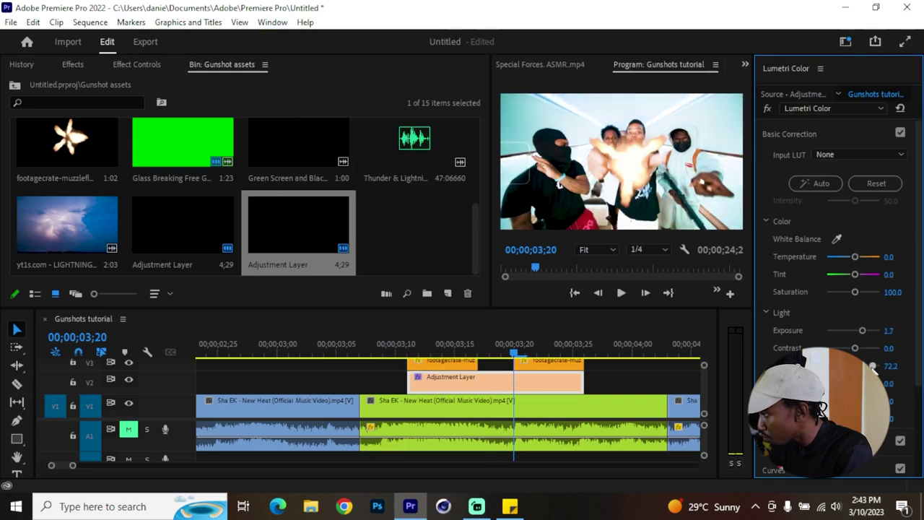
{"action": "mouse_move", "coordinate": [855, 400]}
{"action": "left_mouse_down"}
{"action": "mouse_move", "coordinate": [845, 401]}
{"action": "mouse_move", "coordinate": [867, 401]}
{"action": "left_mouse_up"}
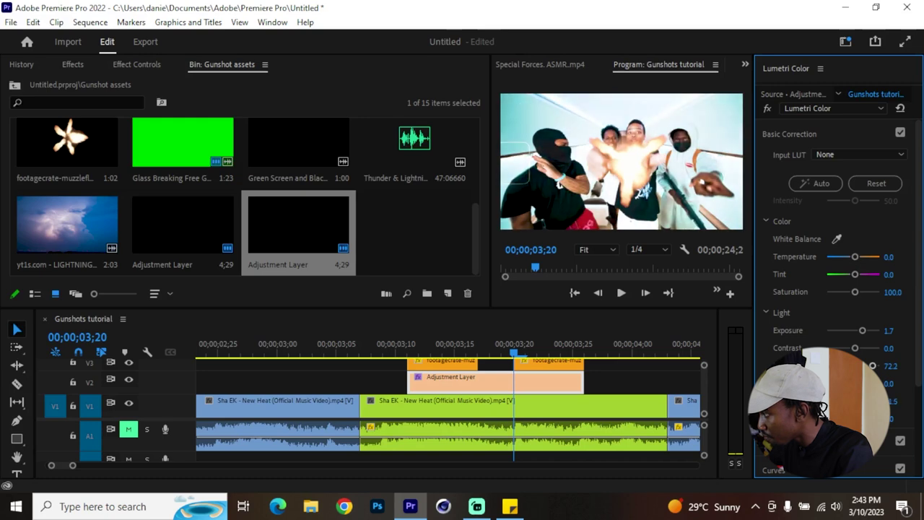
{"action": "left_click_drag", "start_coordinate": [862, 330], "coordinate": [868, 330]}
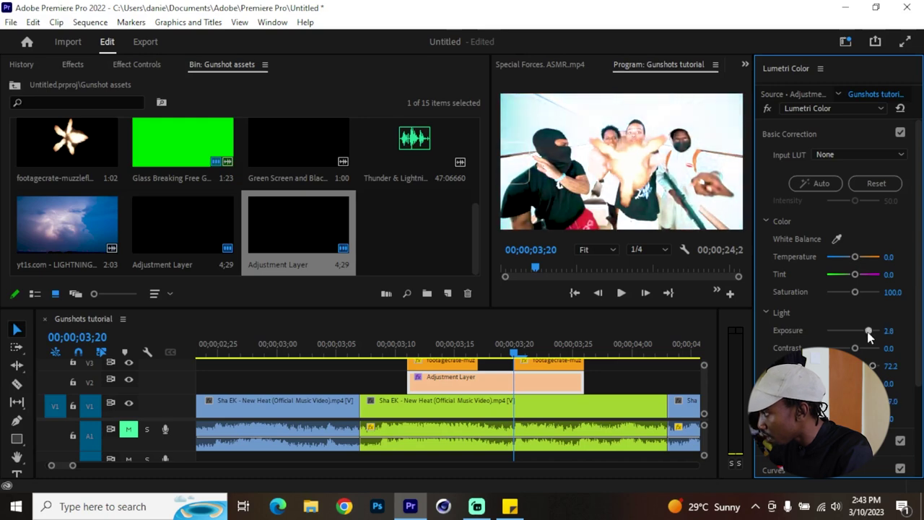
{"action": "left_click", "coordinate": [820, 68]}
{"action": "left_click", "coordinate": [794, 69]}
Split the adjustment layer into one-frame pieces from 00;00;03;11 to 00;00;03;16.
{"action": "left_click", "coordinate": [375, 345]}
{"action": "left_click", "coordinate": [422, 392]}
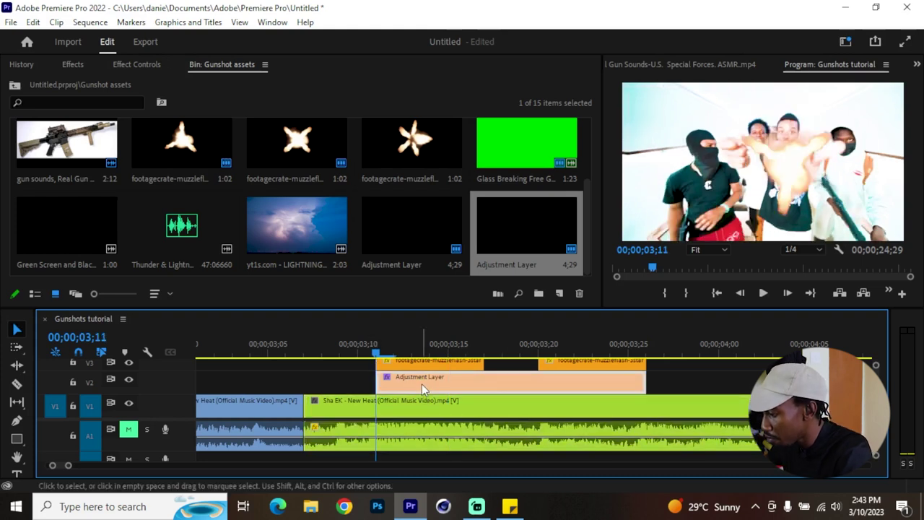
{"action": "key", "text": "Right"}
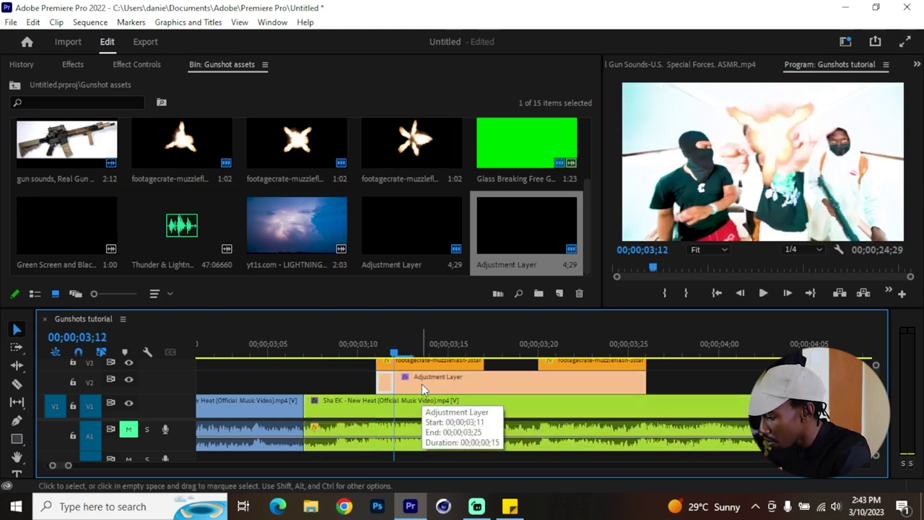
{"action": "key", "text": "Right"}
{"action": "left_click", "coordinate": [421, 384]}
{"action": "key", "text": "ctrl+k"}
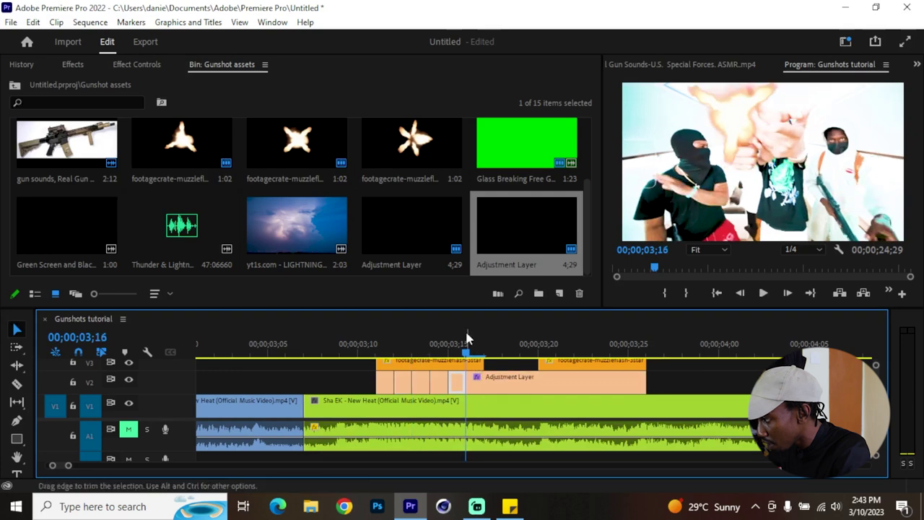
Cut away the adjustment layer after 00;00;03;17 and delete every second one-frame piece under the first muzzle flash.
{"action": "left_click", "coordinate": [481, 337]}
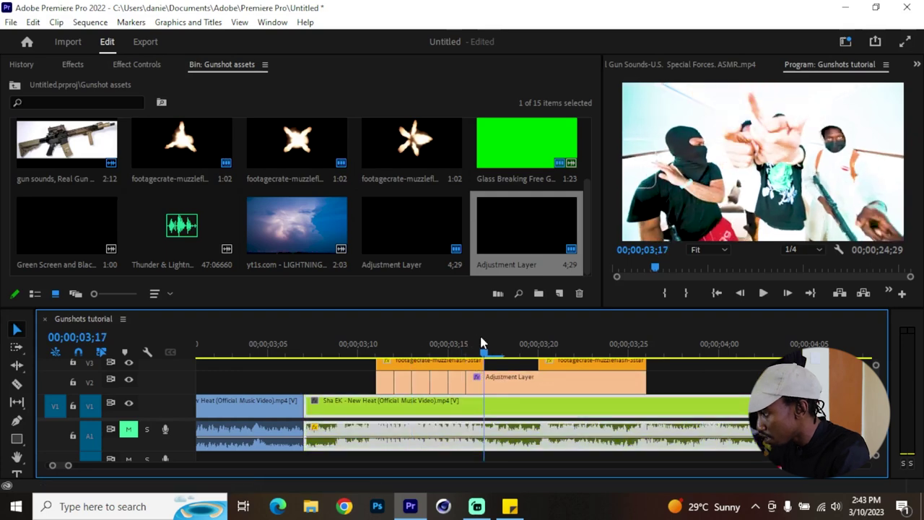
{"action": "left_click", "coordinate": [534, 378]}
{"action": "key", "text": "Delete"}
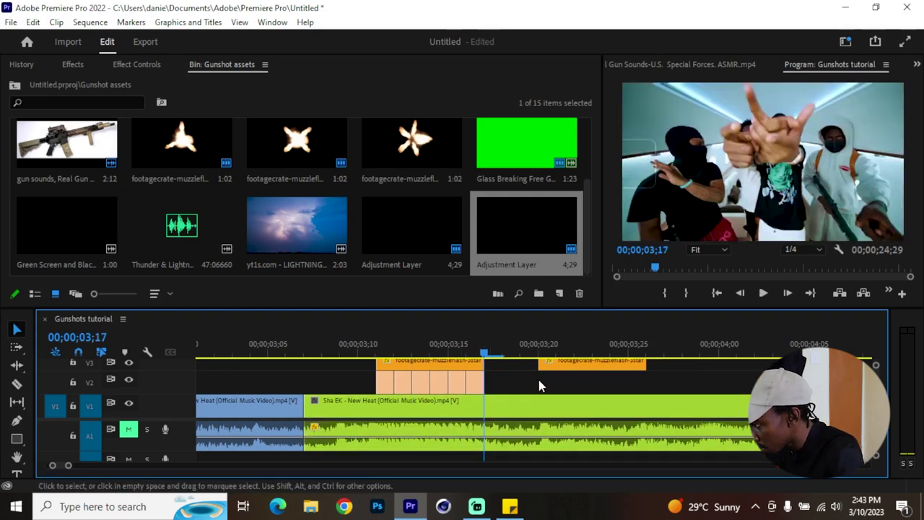
{"action": "key", "text": "Delete"}
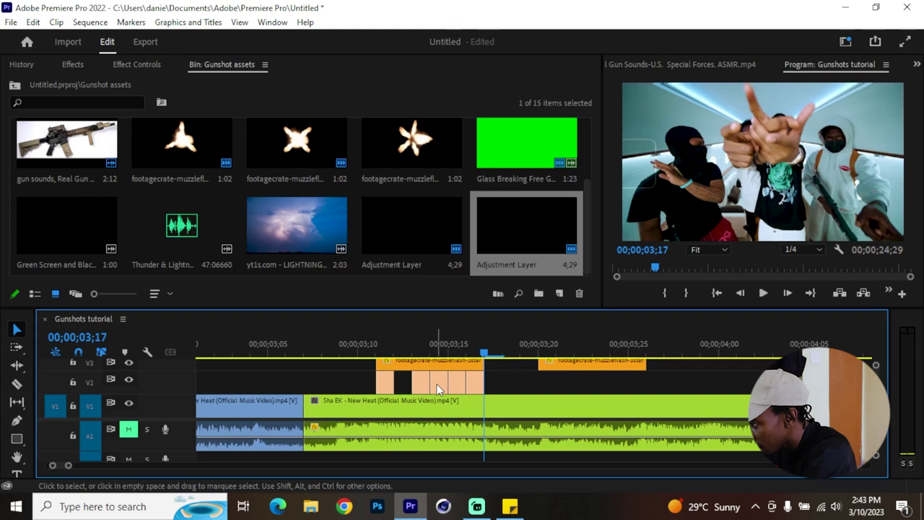
{"action": "key", "text": "Delete"}
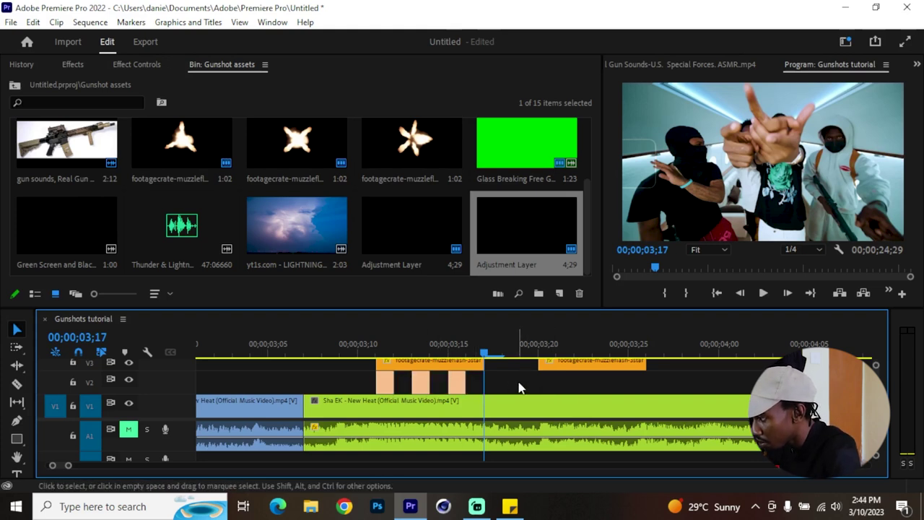
Duplicate the three one-frame adjustment layer pieces on V2 under the second muzzle flash.
{"action": "left_click_drag", "start_coordinate": [369, 391], "coordinate": [553, 388]}
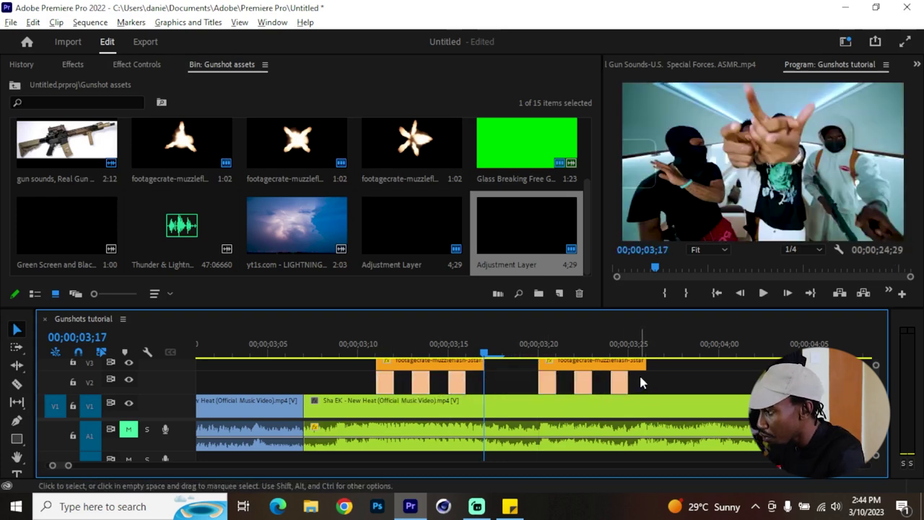
{"action": "scroll", "coordinate": [632, 381], "scroll_direction": "down", "scroll_amount": 2}
{"action": "left_click_drag", "start_coordinate": [600, 219], "coordinate": [552, 219]}
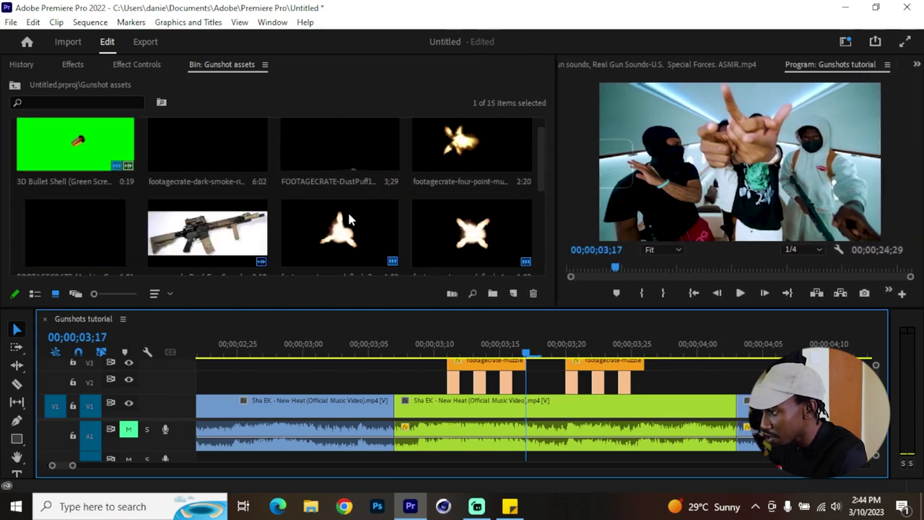
Open the gun sounds clip in the source view and locate the rifle shot near 00;01;30;06.
{"action": "double_click", "coordinate": [202, 228]}
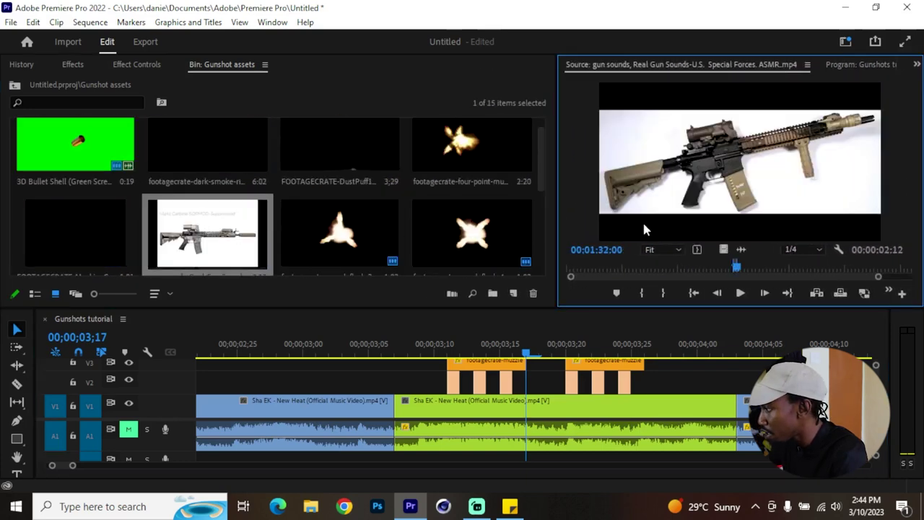
{"action": "left_click_drag", "start_coordinate": [740, 265], "coordinate": [662, 271]}
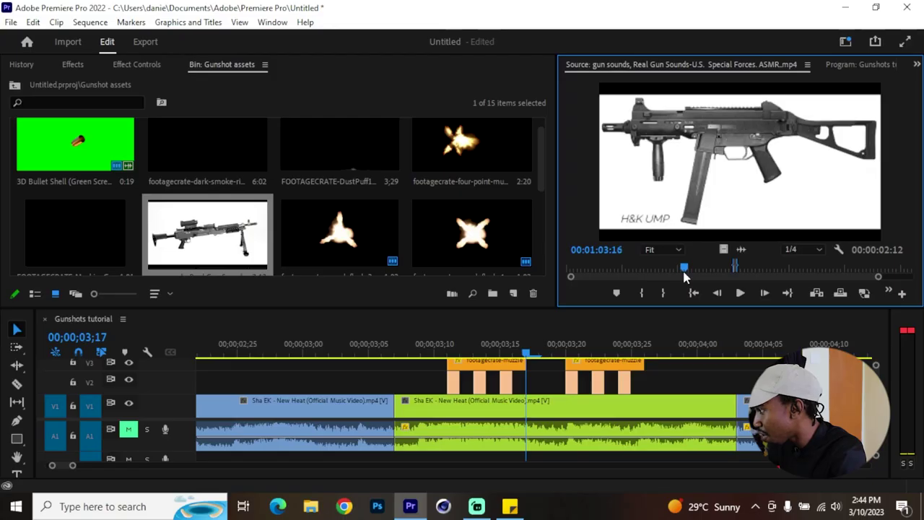
{"action": "left_click_drag", "start_coordinate": [685, 270], "coordinate": [736, 270]}
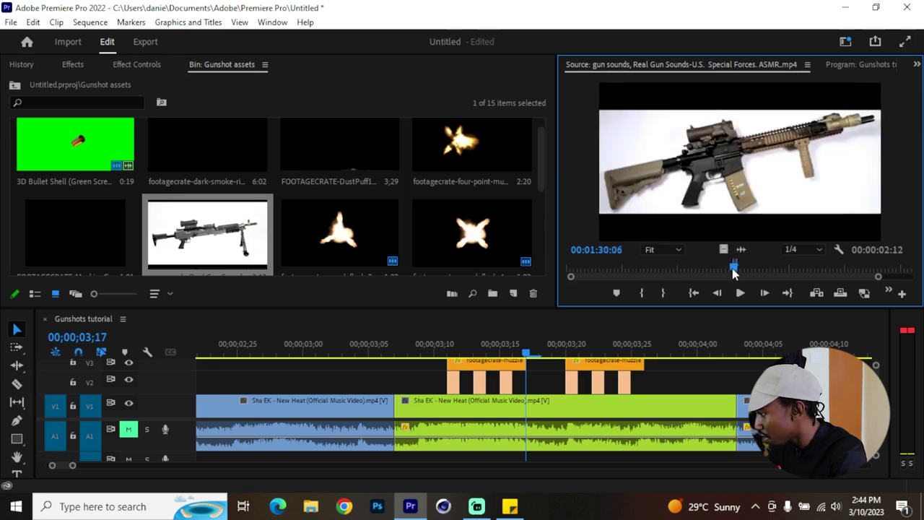
{"action": "key", "text": "space"}
{"action": "key", "text": "space"}
Place the gun sound's audio on track A2, starting at the first muzzle flash.
{"action": "key", "text": "grave"}
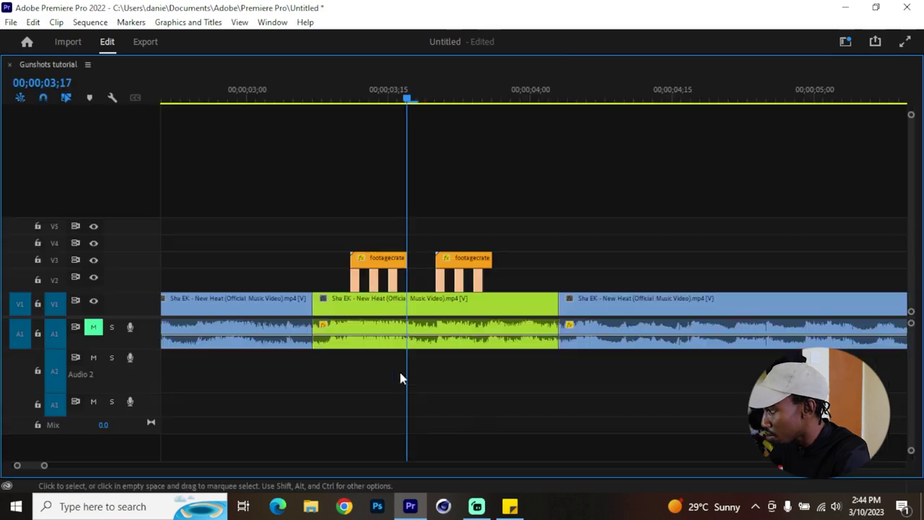
{"action": "key", "text": "grave"}
{"action": "left_click_drag", "start_coordinate": [746, 248], "coordinate": [389, 462]}
{"action": "key", "text": "grave"}
{"action": "left_click_drag", "start_coordinate": [358, 357], "coordinate": [505, 359]}
{"action": "left_click_drag", "start_coordinate": [568, 365], "coordinate": [413, 369]}
Cut off the gun sound shortly after the second muzzle flash, delete the remainder and lower the kept part's volume.
{"action": "key", "text": "c"}
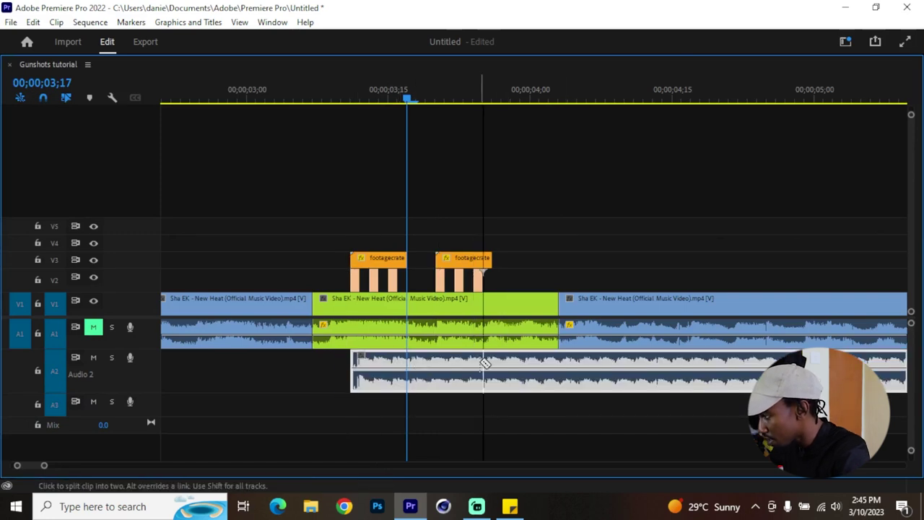
{"action": "left_click", "coordinate": [512, 364]}
{"action": "key", "text": "v"}
{"action": "left_click", "coordinate": [561, 361]}
{"action": "key", "text": "Delete"}
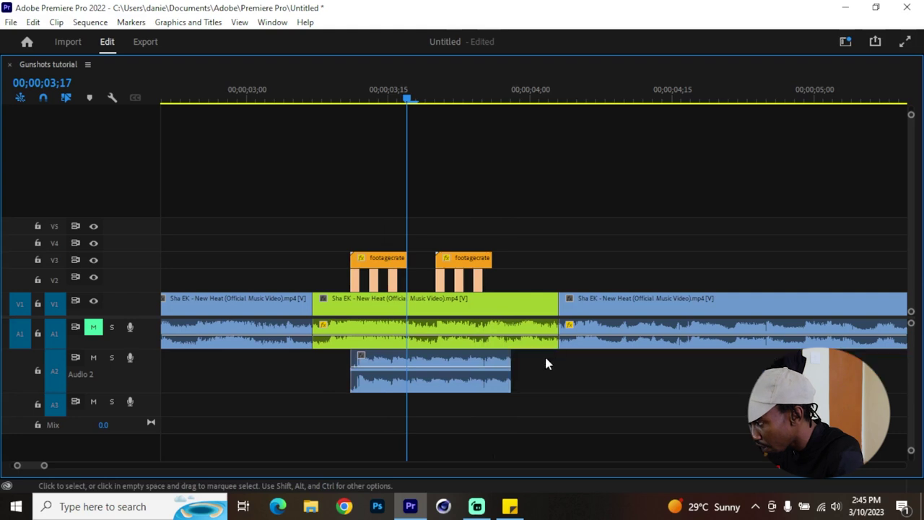
{"action": "left_click_drag", "start_coordinate": [457, 367], "coordinate": [457, 373]}
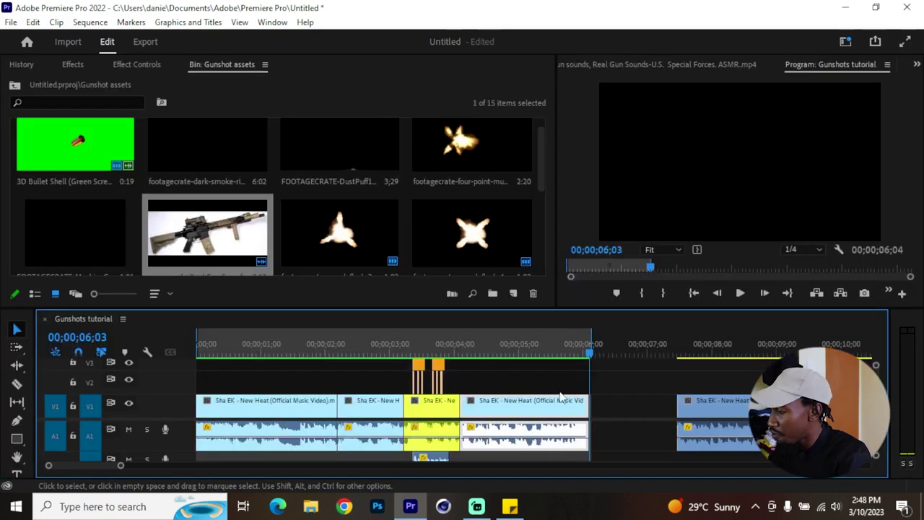
Play back the first gunshot sequence from the start to review the flashes and sound.
{"action": "left_click_drag", "start_coordinate": [611, 398], "coordinate": [367, 404]}
{"action": "scroll", "coordinate": [366, 402], "scroll_direction": "up", "scroll_amount": 3}
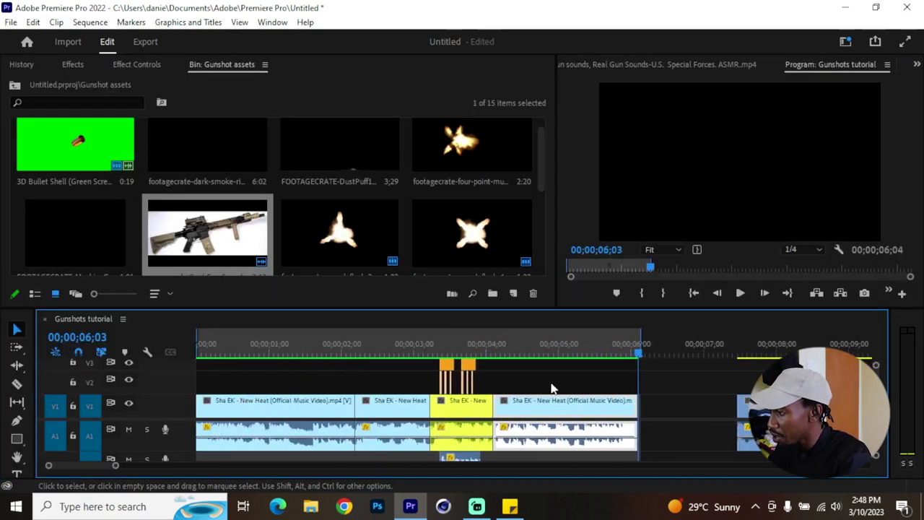
{"action": "scroll", "coordinate": [390, 381], "scroll_direction": "down", "scroll_amount": 3}
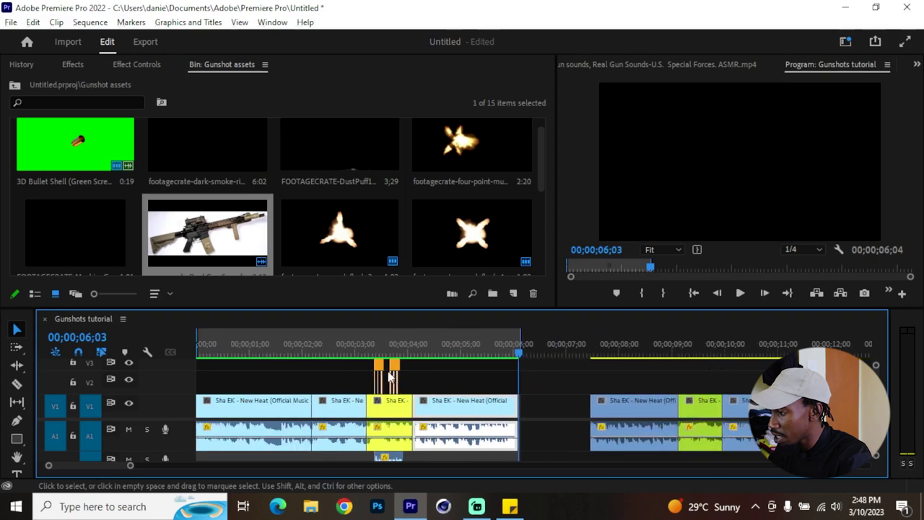
{"action": "left_click_drag", "start_coordinate": [360, 351], "coordinate": [148, 352]}
{"action": "key", "text": "space"}
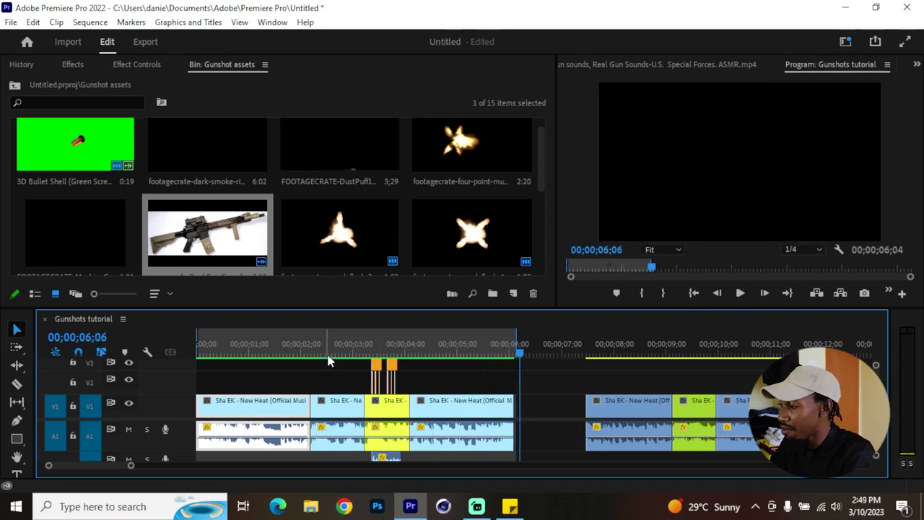
{"action": "scroll", "coordinate": [430, 370], "scroll_direction": "up", "scroll_amount": 2}
{"action": "left_click_drag", "start_coordinate": [330, 349], "coordinate": [371, 355]}
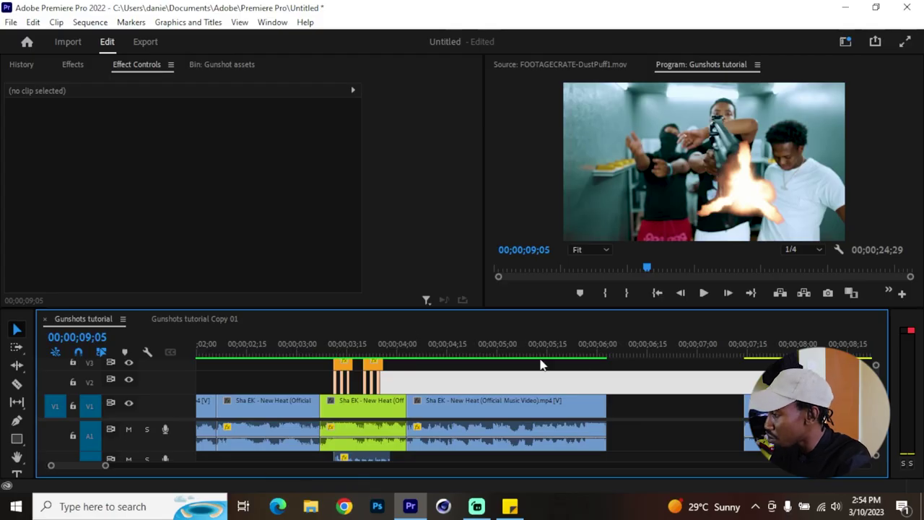
Delete the leftover adjustment layer on V2 that extends past the first sequence's muzzle flashes.
{"action": "scroll", "coordinate": [568, 371], "scroll_direction": "down", "scroll_amount": 5}
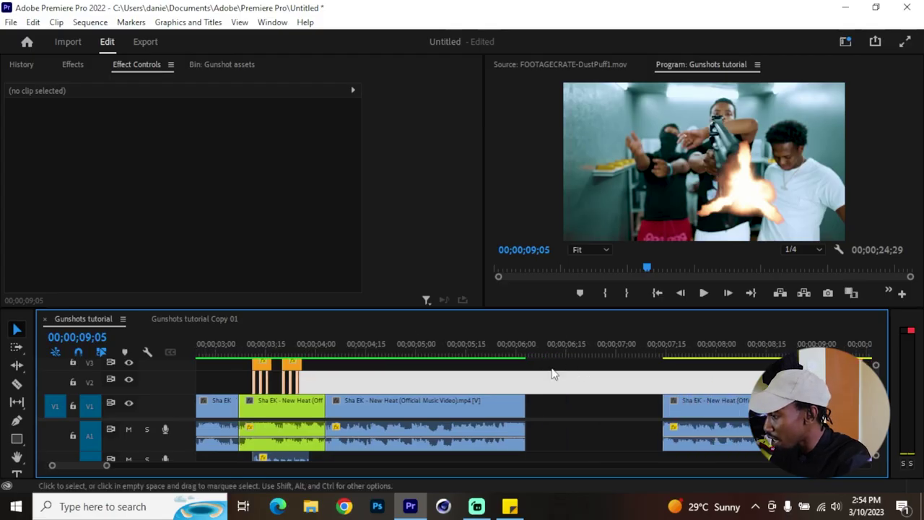
{"action": "left_click", "coordinate": [624, 383]}
{"action": "scroll", "coordinate": [606, 404], "scroll_direction": "up", "scroll_amount": 2}
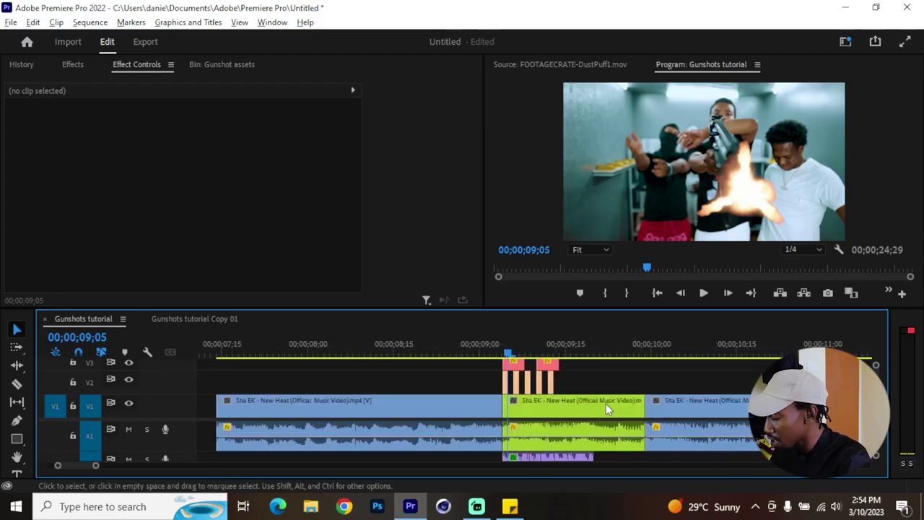
Examine the Position keyframes of both muzzle flashes in the second sequence, between 00;00;09;05 and 00;00;09;12.
{"action": "scroll", "coordinate": [577, 401], "scroll_direction": "down", "scroll_amount": 3}
{"action": "scroll", "coordinate": [419, 400], "scroll_direction": "up", "scroll_amount": 2}
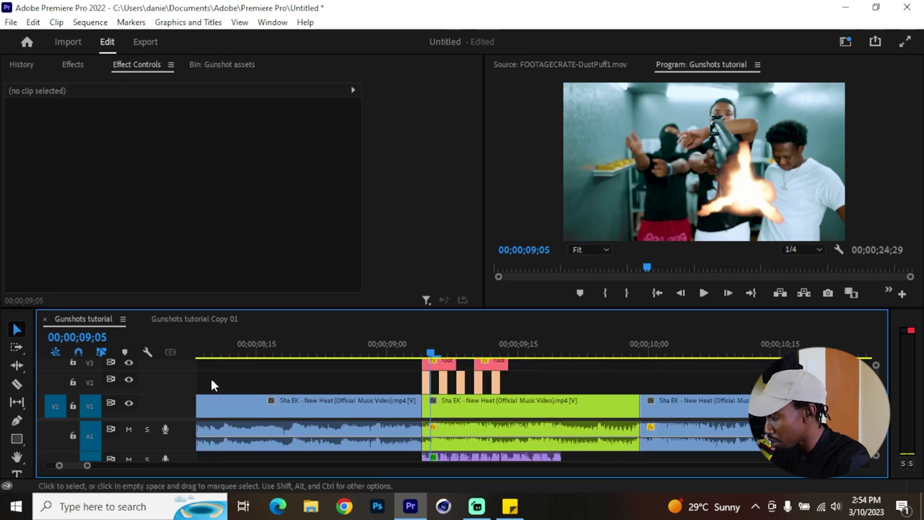
{"action": "scroll", "coordinate": [440, 375], "scroll_direction": "up", "scroll_amount": 2}
{"action": "left_click", "coordinate": [443, 365]}
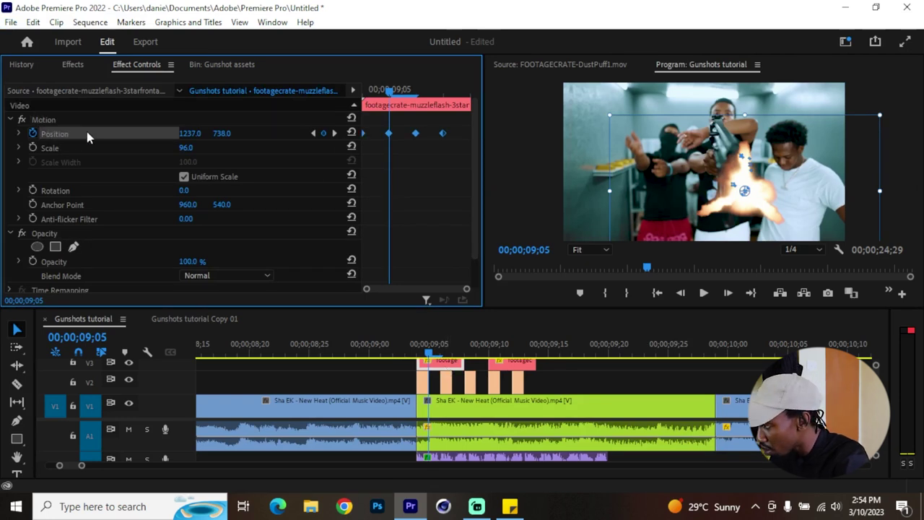
{"action": "left_click", "coordinate": [393, 320]}
{"action": "key", "text": "Right"}
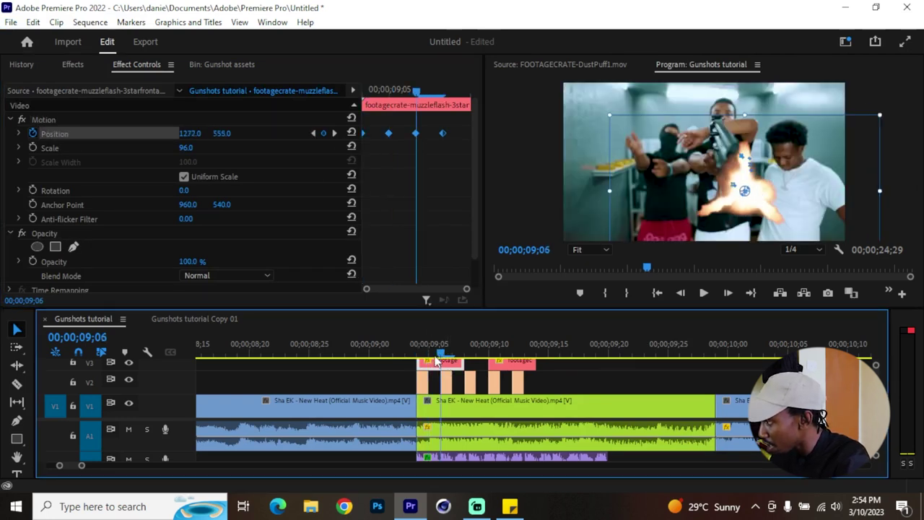
{"action": "left_click_drag", "start_coordinate": [441, 354], "coordinate": [489, 355]}
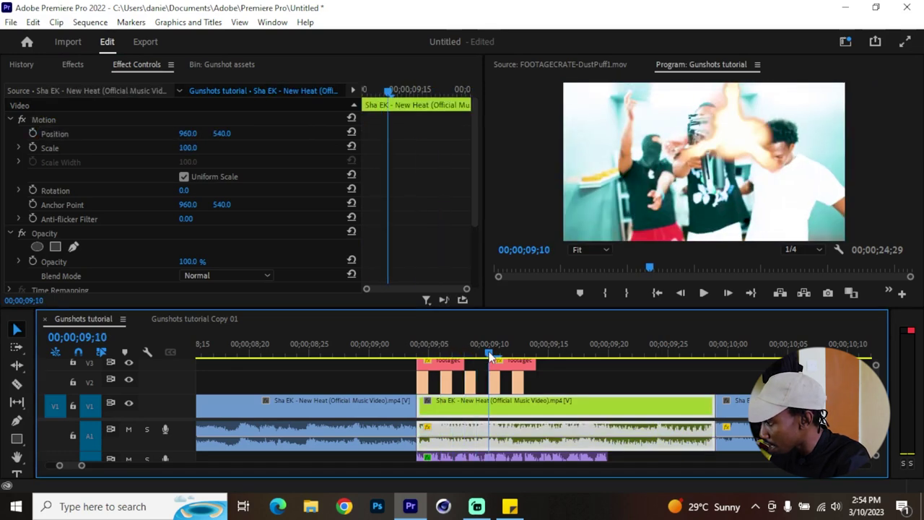
{"action": "left_click", "coordinate": [490, 358]}
{"action": "left_click_drag", "start_coordinate": [504, 354], "coordinate": [514, 354]}
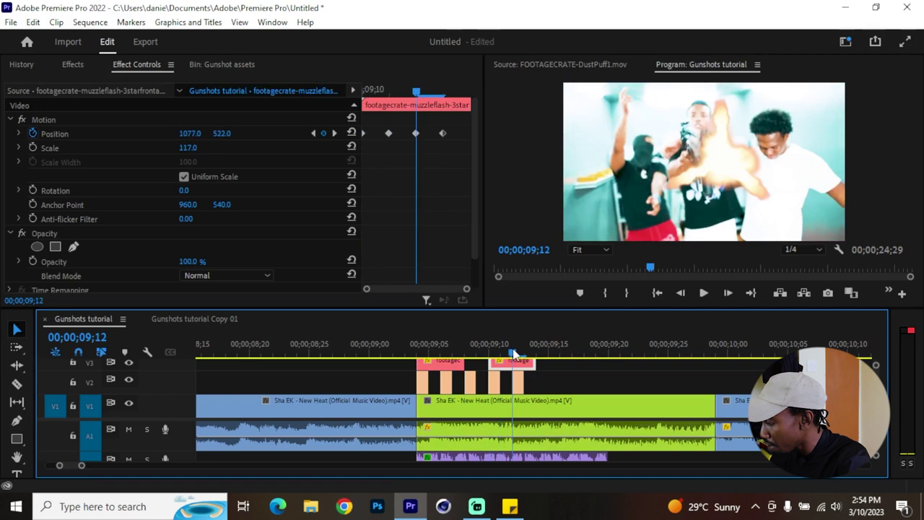
Examine the second sequence's one-frame adjustment layer pieces on V2 and its gun sound on A2.
{"action": "left_click", "coordinate": [456, 384]}
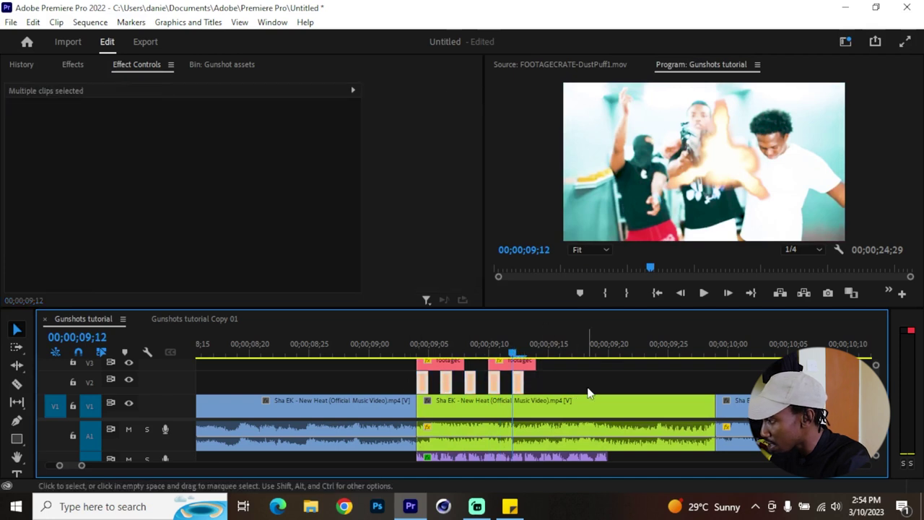
{"action": "scroll", "coordinate": [383, 349], "scroll_direction": "up", "scroll_amount": 2}
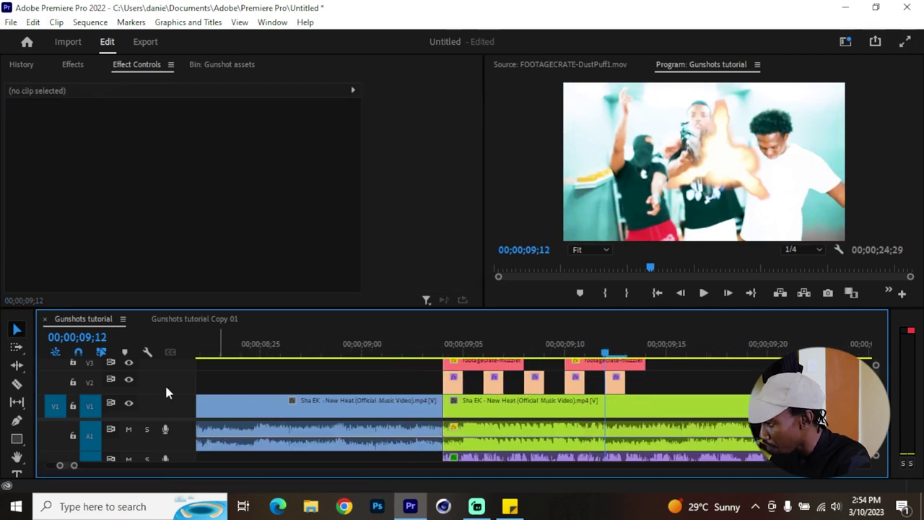
{"action": "scroll", "coordinate": [446, 389], "scroll_direction": "down", "scroll_amount": 3}
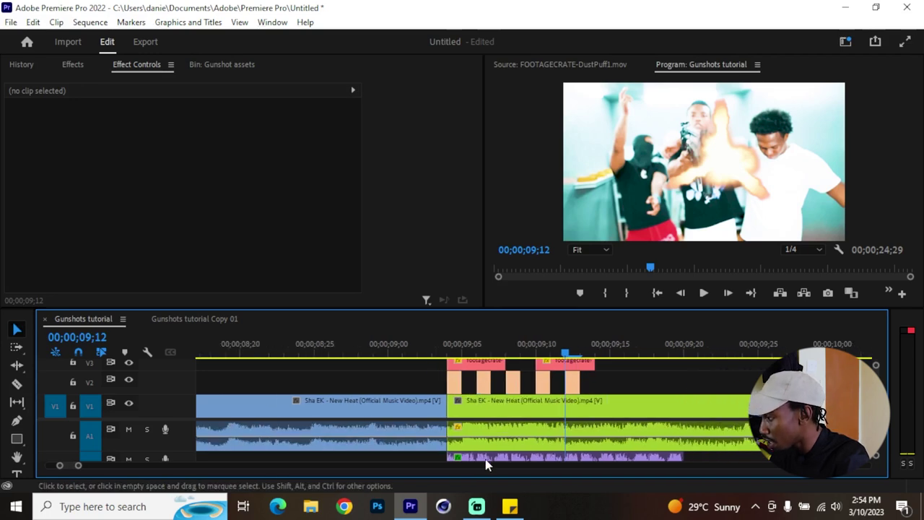
{"action": "left_click", "coordinate": [566, 458]}
{"action": "key", "text": "grave"}
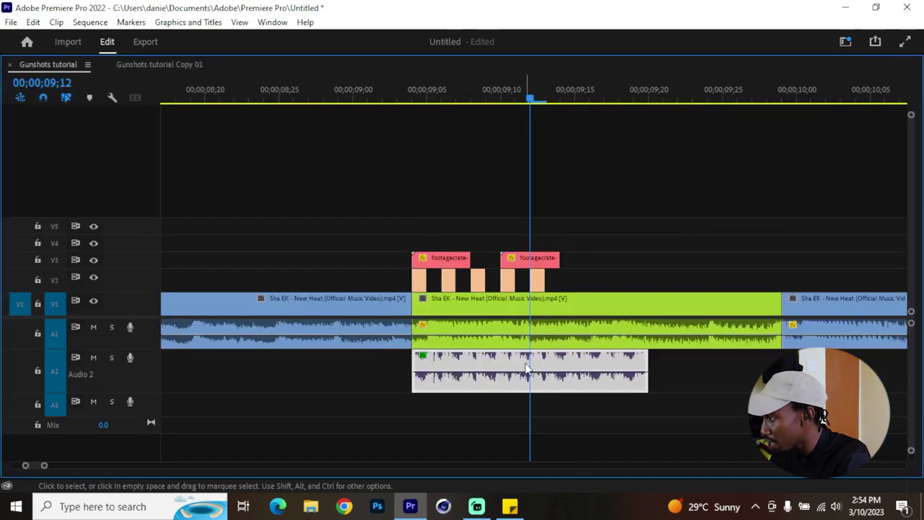
{"action": "left_click", "coordinate": [630, 225]}
{"action": "key", "text": "grave"}
{"action": "scroll", "coordinate": [621, 414], "scroll_direction": "down", "scroll_amount": 3}
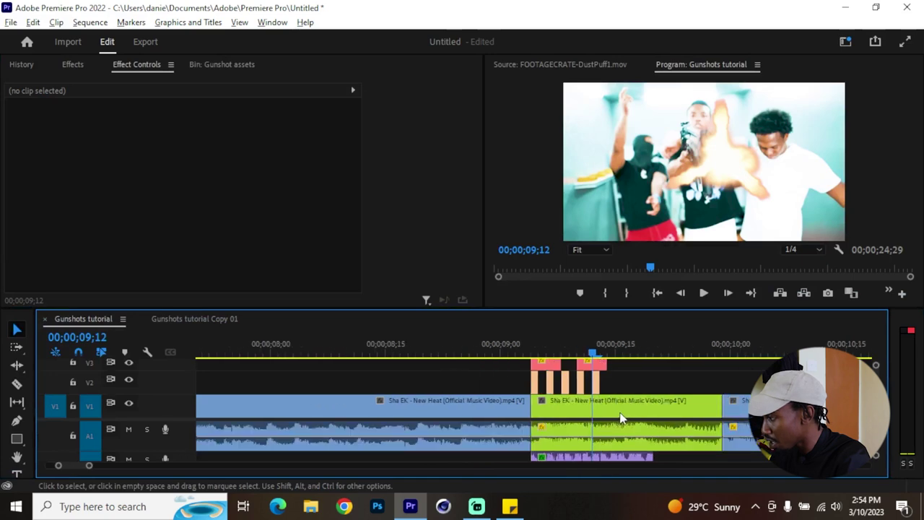
Play back the second gunshot sequence and check its first muzzle flash at 00;00;09;05.
{"action": "scroll", "coordinate": [632, 428], "scroll_direction": "down", "scroll_amount": 3}
{"action": "left_click", "coordinate": [363, 352]}
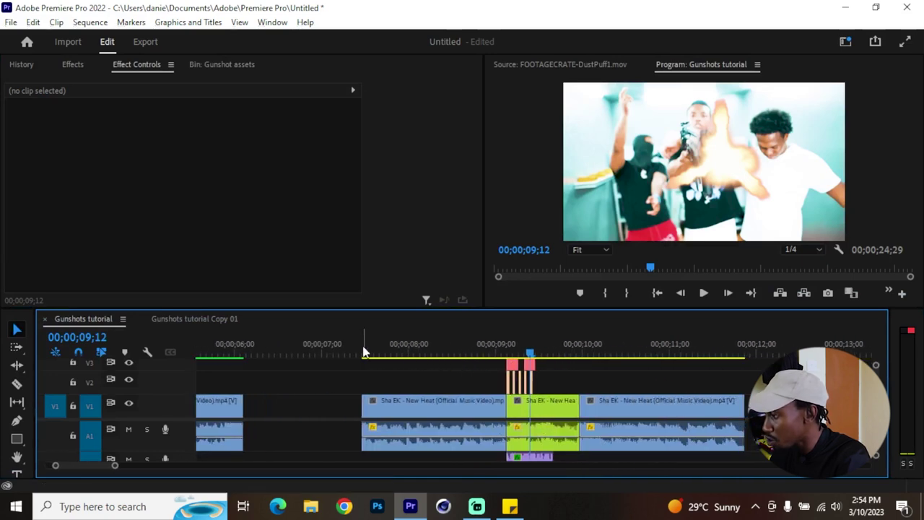
{"action": "scroll", "coordinate": [279, 340], "scroll_direction": "up", "scroll_amount": 2}
{"action": "key", "text": "space"}
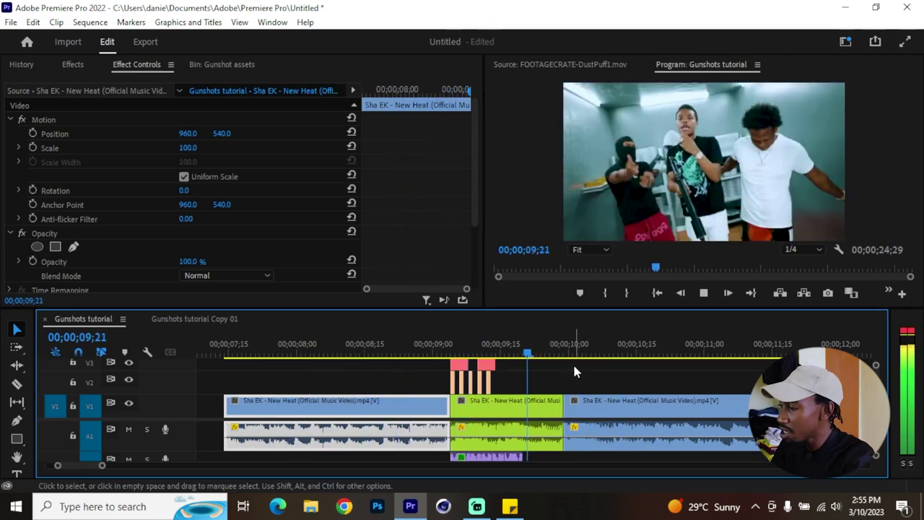
{"action": "key", "text": "space"}
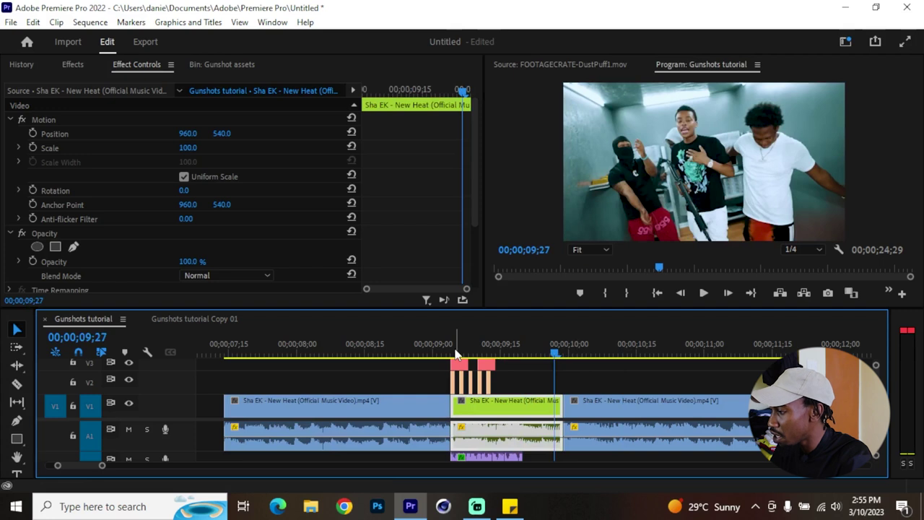
{"action": "left_click", "coordinate": [461, 364]}
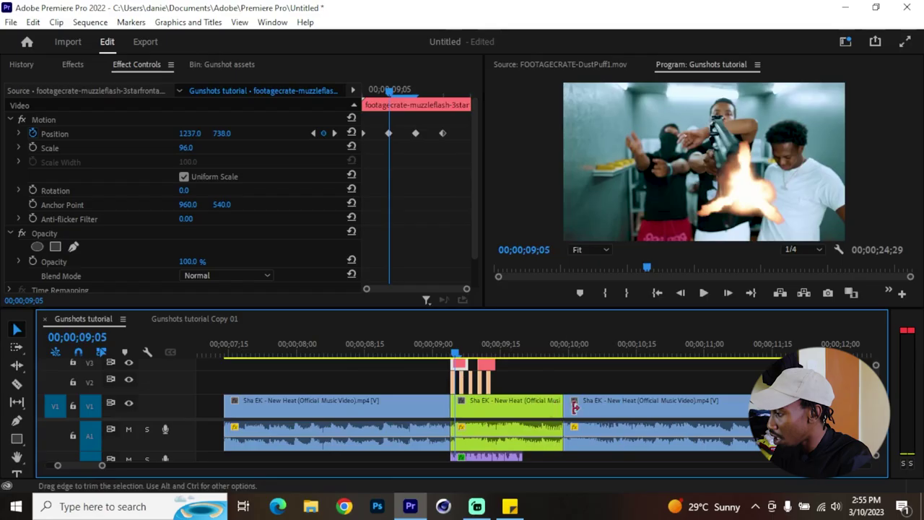
Examine the shooting gestures in the green-labelled part of the third clip, from 00;00;17;17 to 00;00;18;00.
{"action": "scroll", "coordinate": [566, 397], "scroll_direction": "up", "scroll_amount": 2}
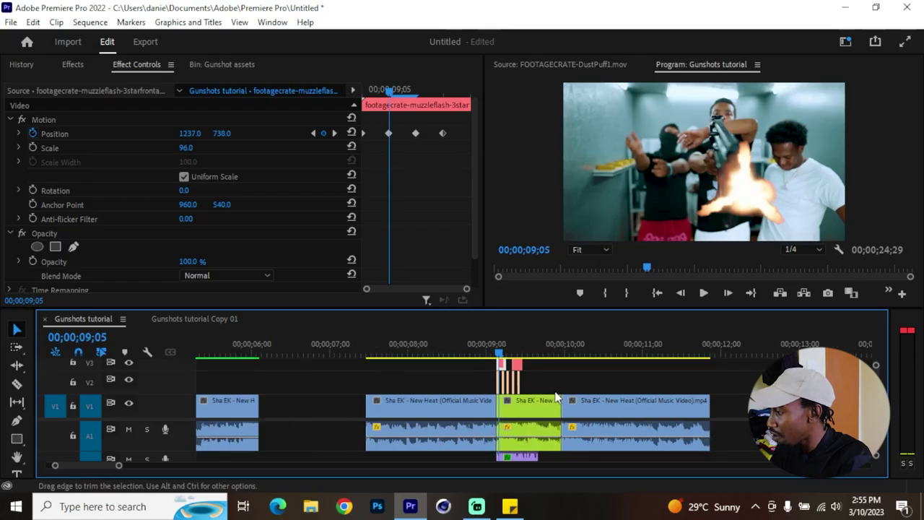
{"action": "scroll", "coordinate": [567, 397], "scroll_direction": "down", "scroll_amount": 6}
{"action": "scroll", "coordinate": [567, 397], "scroll_direction": "down", "scroll_amount": 5}
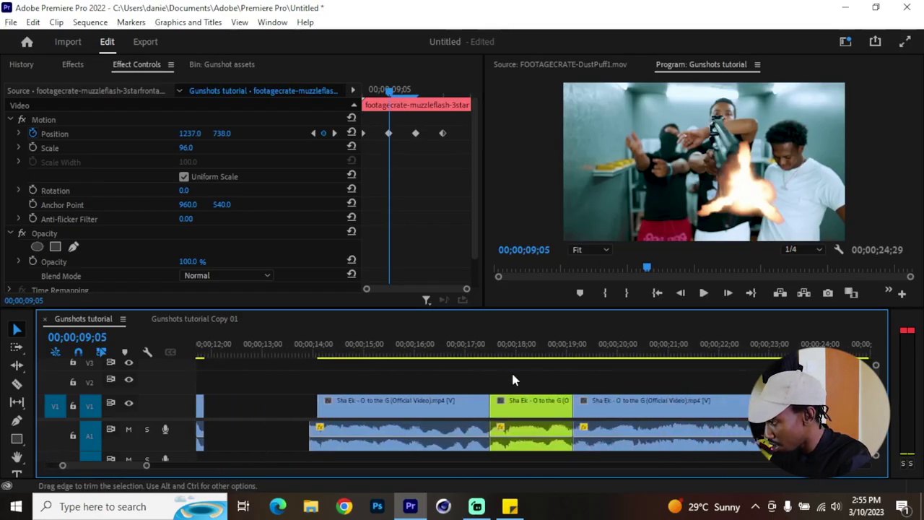
{"action": "left_click", "coordinate": [491, 352]}
{"action": "left_click", "coordinate": [549, 403]}
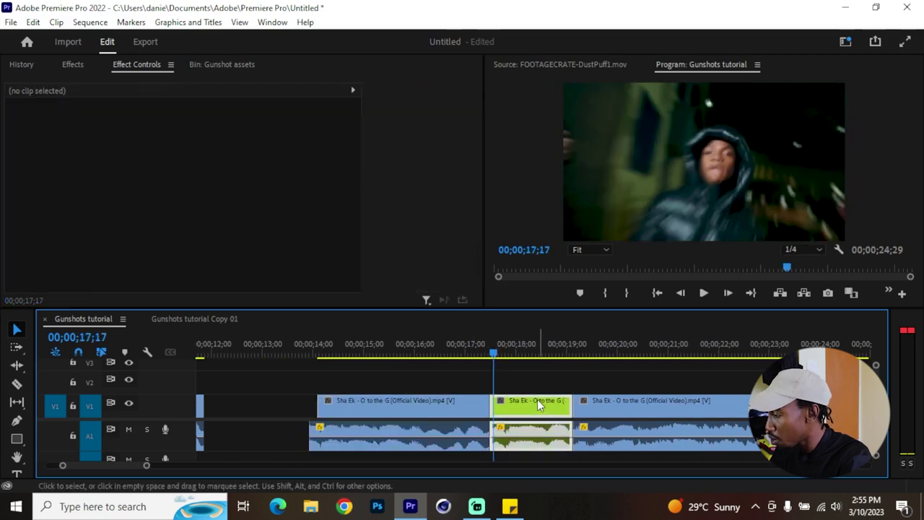
{"action": "scroll", "coordinate": [534, 392], "scroll_direction": "up", "scroll_amount": 3}
{"action": "left_click_drag", "start_coordinate": [583, 353], "coordinate": [621, 354]}
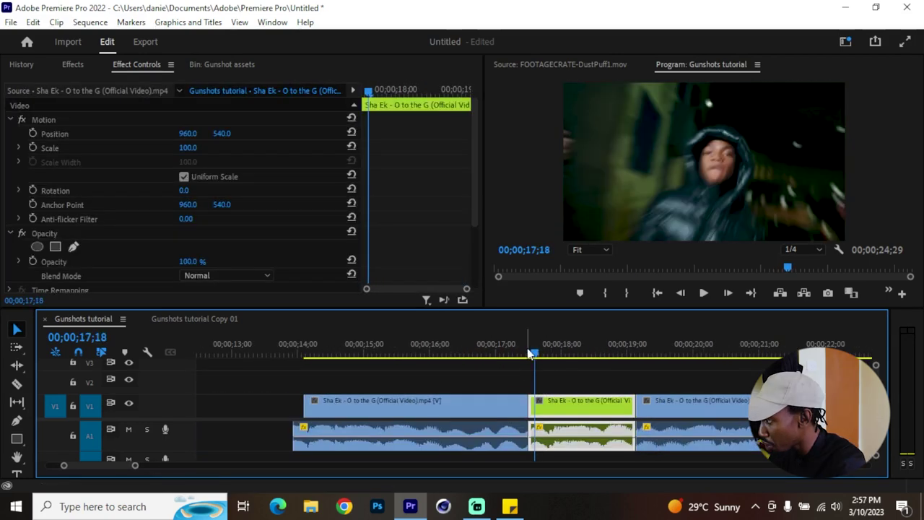
{"action": "left_click_drag", "start_coordinate": [532, 354], "coordinate": [566, 356]}
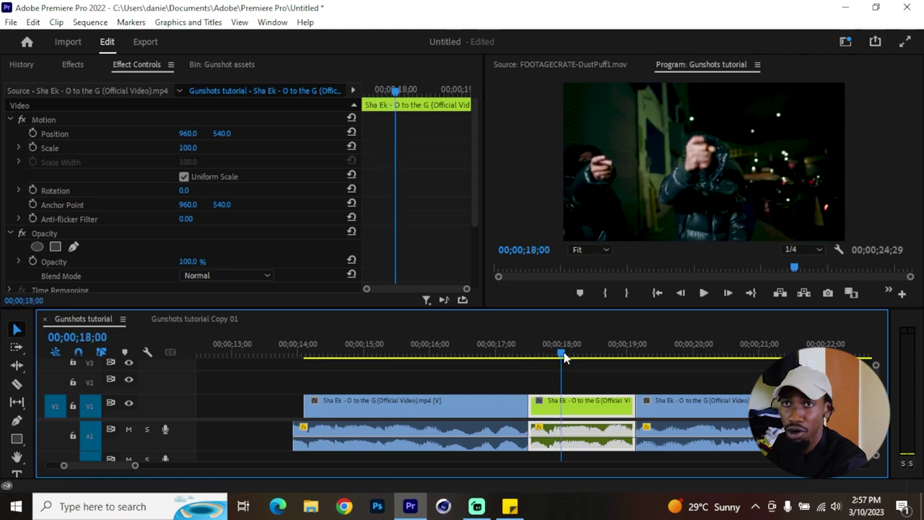
Place the footagecrate-muzzleflash-3star clip from the Gunshot assets bin on V2 above the third clip, starting at 00;00;18;01.
{"action": "left_click", "coordinate": [225, 64]}
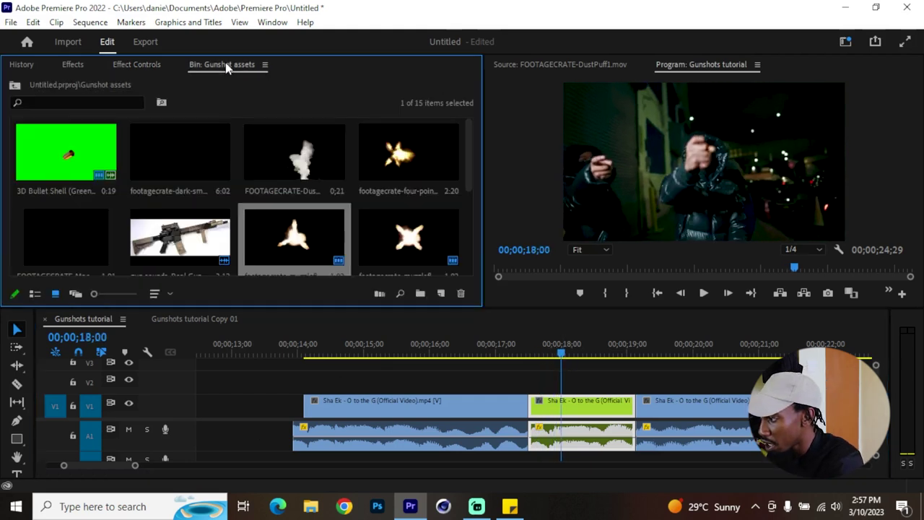
{"action": "left_click_drag", "start_coordinate": [293, 239], "coordinate": [655, 373]}
{"action": "scroll", "coordinate": [612, 375], "scroll_direction": "up", "scroll_amount": 2}
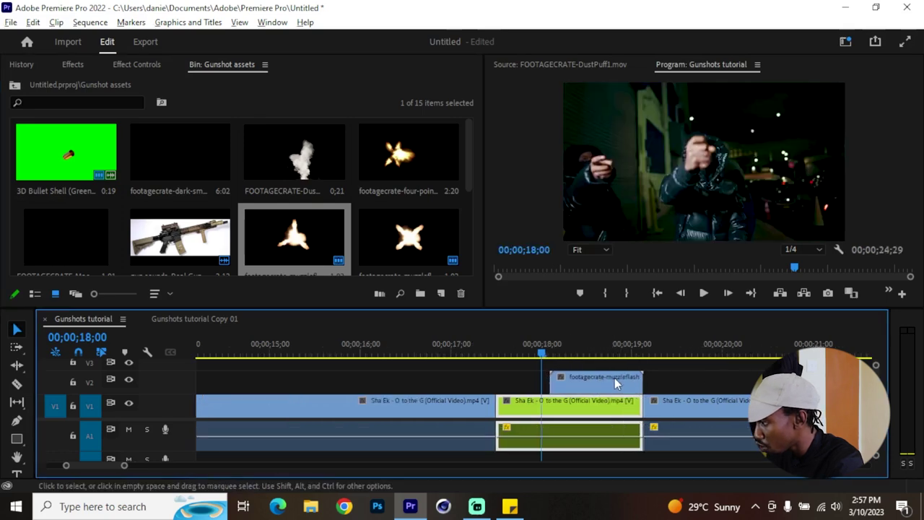
{"action": "left_click", "coordinate": [500, 354]}
{"action": "left_click_drag", "start_coordinate": [500, 354], "coordinate": [539, 361]}
{"action": "left_click_drag", "start_coordinate": [603, 391], "coordinate": [597, 392]}
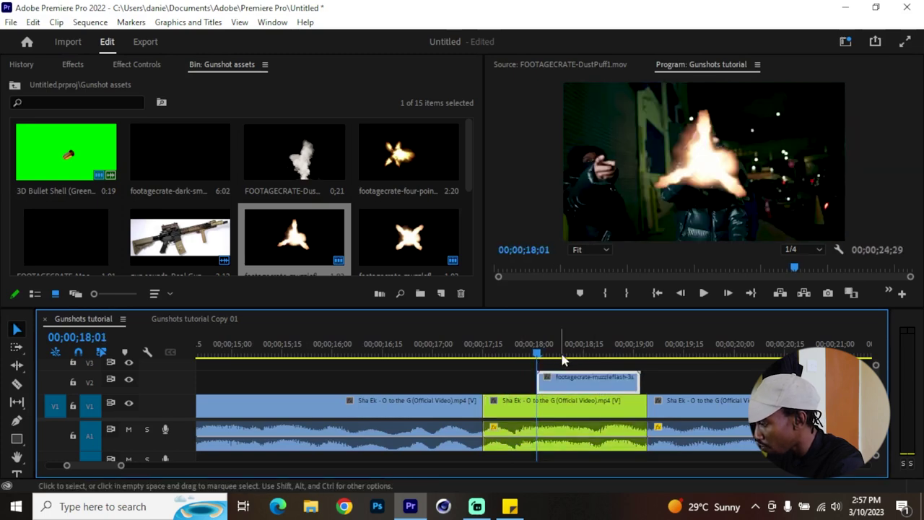
Change the label color of the new muzzle flash on V2 to Mango.
{"action": "right_click", "coordinate": [561, 385]}
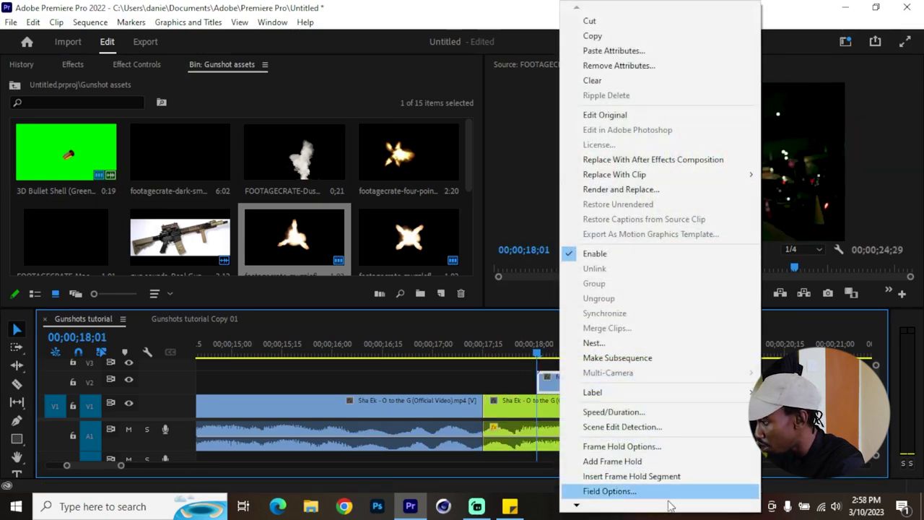
{"action": "left_click", "coordinate": [623, 417]}
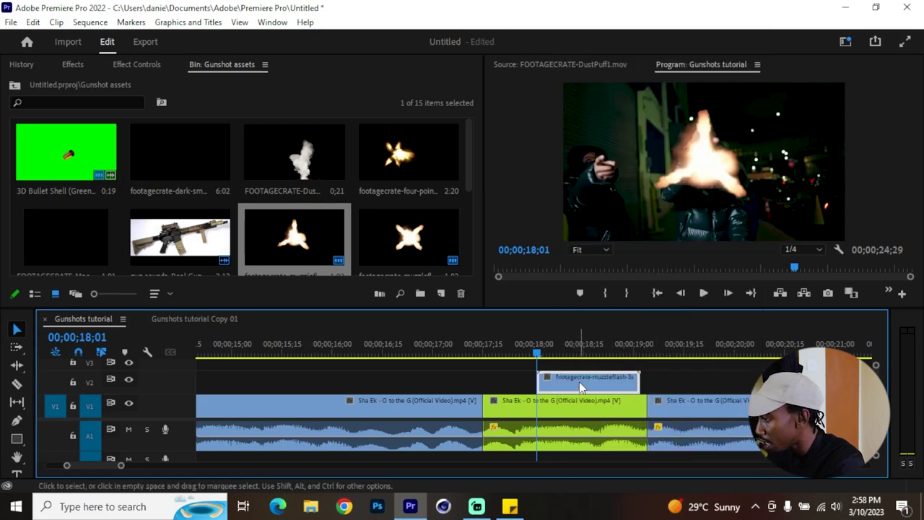
{"action": "right_click", "coordinate": [581, 387]}
{"action": "mouse_move", "coordinate": [655, 392]}
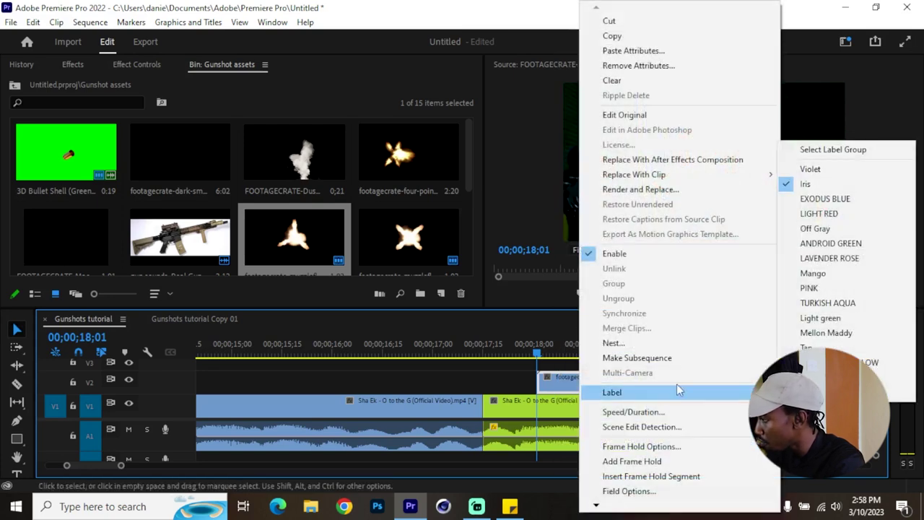
{"action": "left_click", "coordinate": [811, 273]}
Slightly reduce the Scale and increase the Rotation of the muzzle flash above the third clip.
{"action": "left_click", "coordinate": [545, 356]}
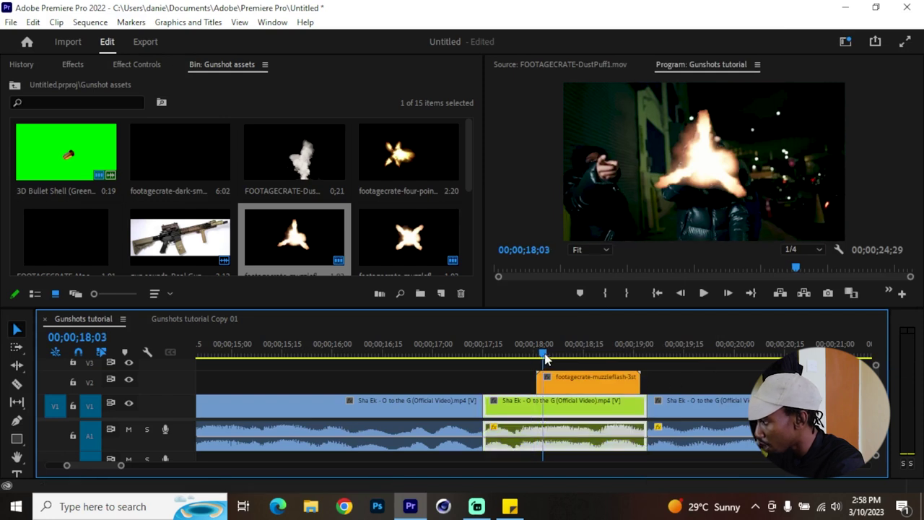
{"action": "left_click", "coordinate": [563, 382]}
{"action": "mouse_move", "coordinate": [542, 350]}
{"action": "left_mouse_down"}
{"action": "mouse_move", "coordinate": [532, 345]}
{"action": "mouse_move", "coordinate": [550, 349]}
{"action": "left_mouse_up"}
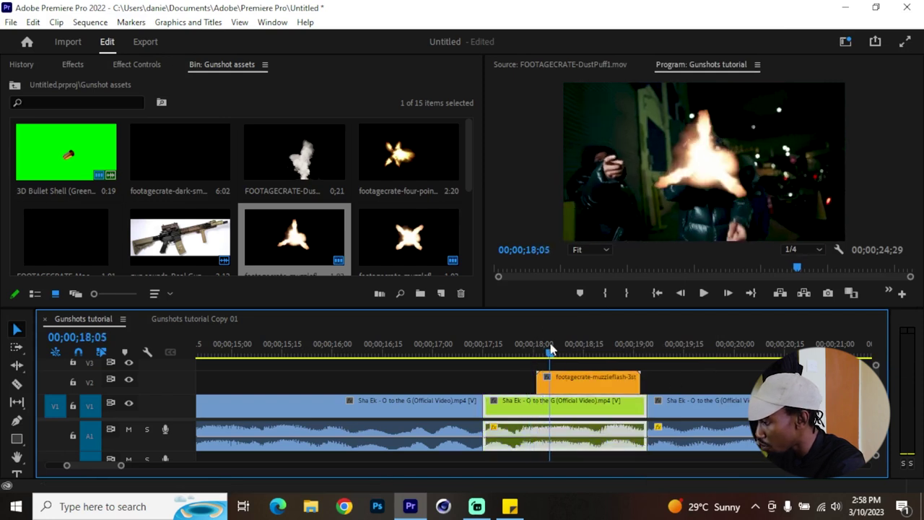
{"action": "left_click", "coordinate": [567, 380]}
{"action": "key", "text": "shift+5"}
{"action": "left_click_drag", "start_coordinate": [188, 147], "coordinate": [182, 147]}
{"action": "left_click_drag", "start_coordinate": [186, 193], "coordinate": [203, 194]}
Shift the muzzle flash on V2 to start with the first shooting gesture at 00;00;17;29.
{"action": "left_click_drag", "start_coordinate": [549, 354], "coordinate": [528, 354]}
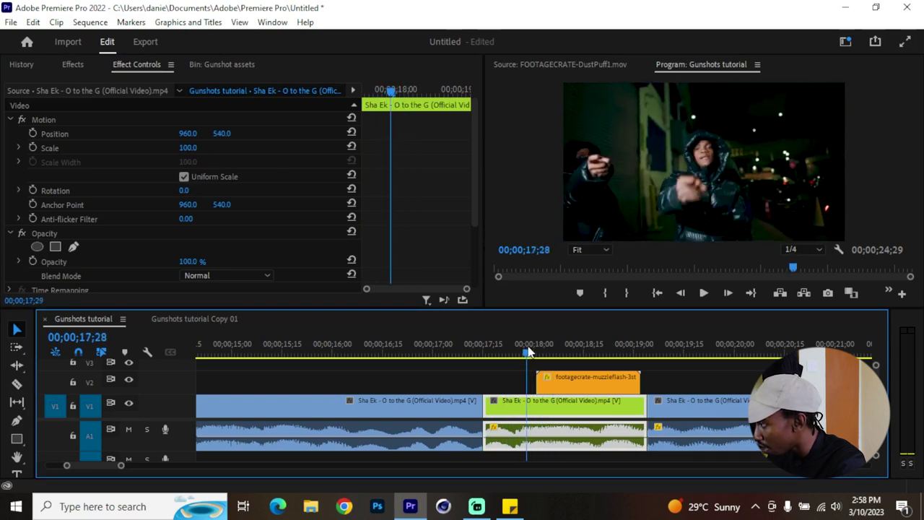
{"action": "left_click_drag", "start_coordinate": [587, 385], "coordinate": [594, 386]}
{"action": "mouse_move", "coordinate": [547, 355]}
{"action": "left_mouse_down"}
{"action": "mouse_move", "coordinate": [518, 352]}
{"action": "mouse_move", "coordinate": [541, 353]}
{"action": "mouse_move", "coordinate": [530, 354]}
{"action": "left_mouse_up"}
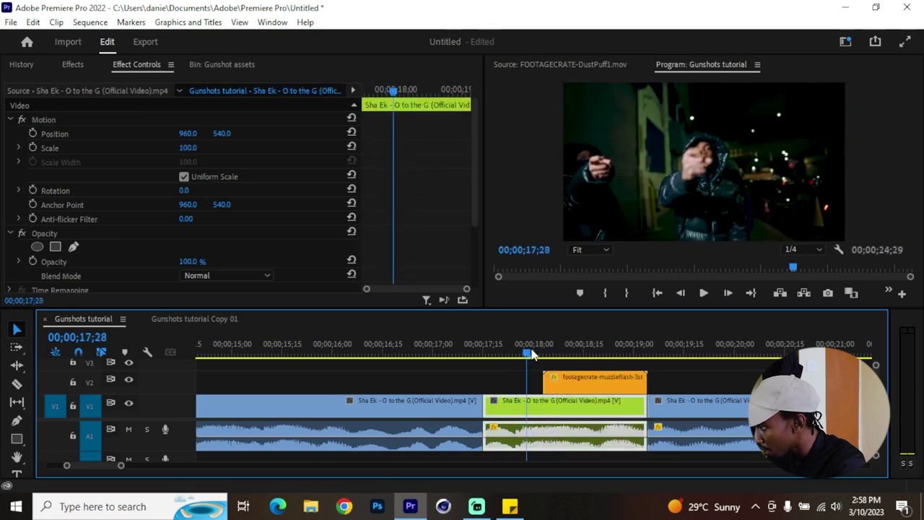
{"action": "left_click_drag", "start_coordinate": [561, 384], "coordinate": [547, 383]}
Cut the muzzle flash on V2 in two and move the second part further along the track, leaving a gap between them.
{"action": "left_click_drag", "start_coordinate": [527, 353], "coordinate": [569, 355]}
{"action": "key", "text": "c"}
{"action": "left_click", "coordinate": [573, 386]}
{"action": "key", "text": "v"}
{"action": "left_click_drag", "start_coordinate": [577, 383], "coordinate": [599, 382]}
Shorten the first muzzle flash piece to end at 00;00;18;04, save the project, and locate the second shot at 00;00;18;09.
{"action": "left_click", "coordinate": [521, 353]}
{"action": "left_click_drag", "start_coordinate": [521, 353], "coordinate": [545, 377]}
{"action": "key", "text": "ctrl+s"}
{"action": "left_click", "coordinate": [513, 350]}
{"action": "left_click_drag", "start_coordinate": [513, 349], "coordinate": [563, 354]}
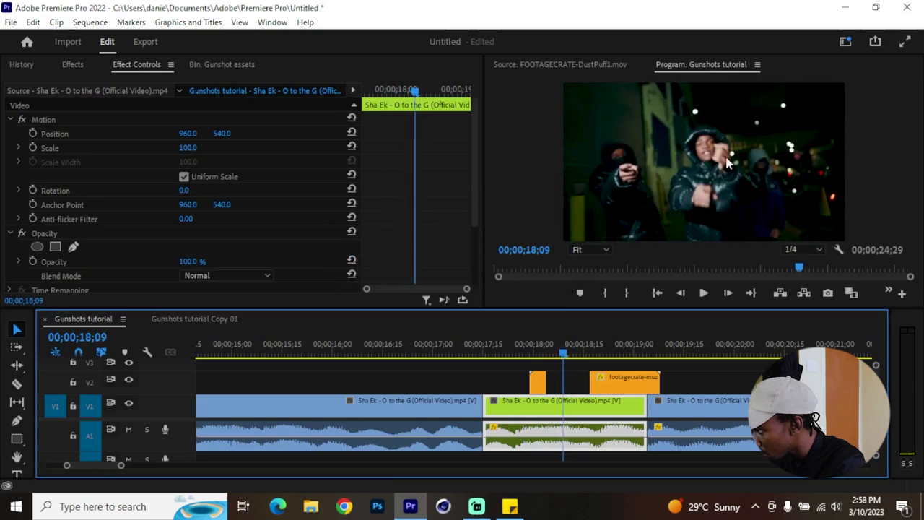
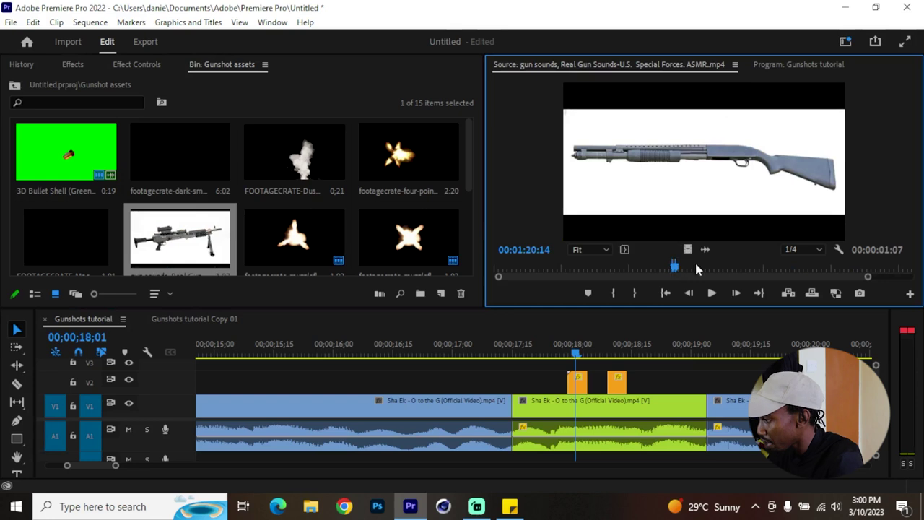
Place the shotgun sound excerpt on A2, aligned with the start of the first muzzle flash at 00;00;17;29.
{"action": "left_click_drag", "start_coordinate": [615, 420], "coordinate": [583, 453]}
{"action": "key", "text": "grave"}
{"action": "scroll", "coordinate": [577, 366], "scroll_direction": "up", "scroll_amount": 2}
{"action": "left_click_drag", "start_coordinate": [510, 358], "coordinate": [538, 358]}
{"action": "left_click_drag", "start_coordinate": [669, 388], "coordinate": [630, 392]}
{"action": "key", "text": "="}
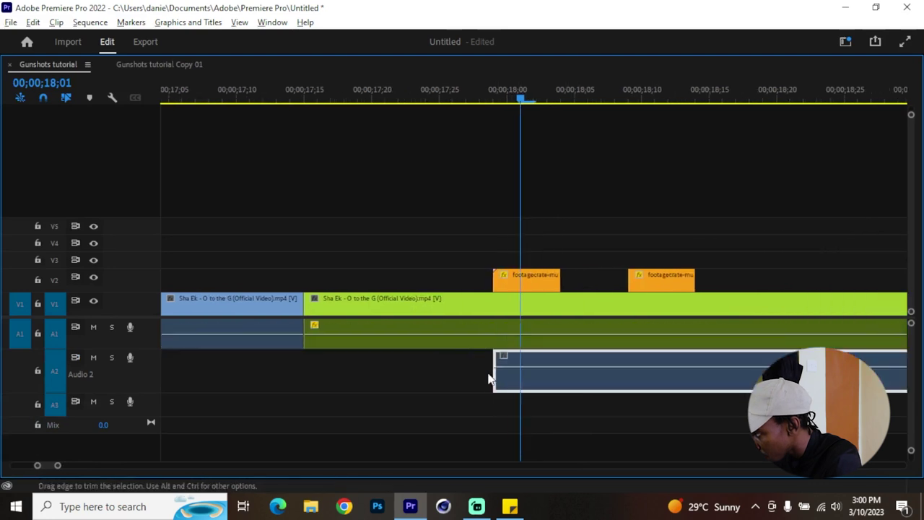
Trim the gun sound on A2 to end at 00;00;18;09 and duplicate it onto A3 beneath the second muzzle flash.
{"action": "left_click_drag", "start_coordinate": [505, 359], "coordinate": [539, 362]}
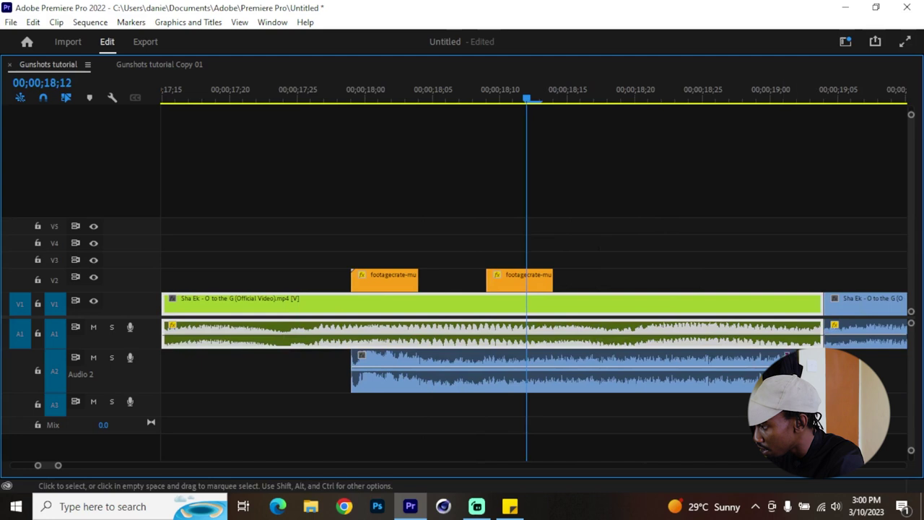
{"action": "left_click_drag", "start_coordinate": [795, 357], "coordinate": [562, 358]}
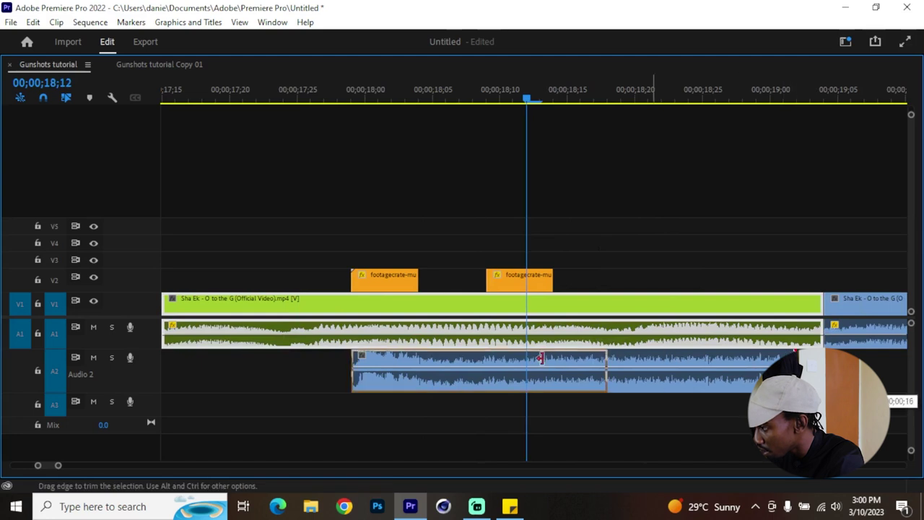
{"action": "left_click_drag", "start_coordinate": [482, 359], "coordinate": [561, 407]}
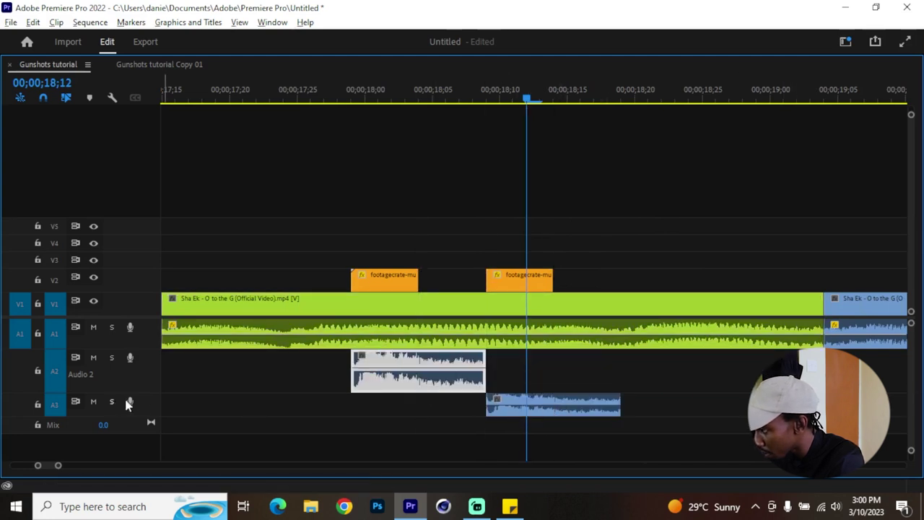
Lower the volume of the gun sound on A2 and set the one on A3 to about -5.3 dB.
{"action": "double_click", "coordinate": [136, 397]}
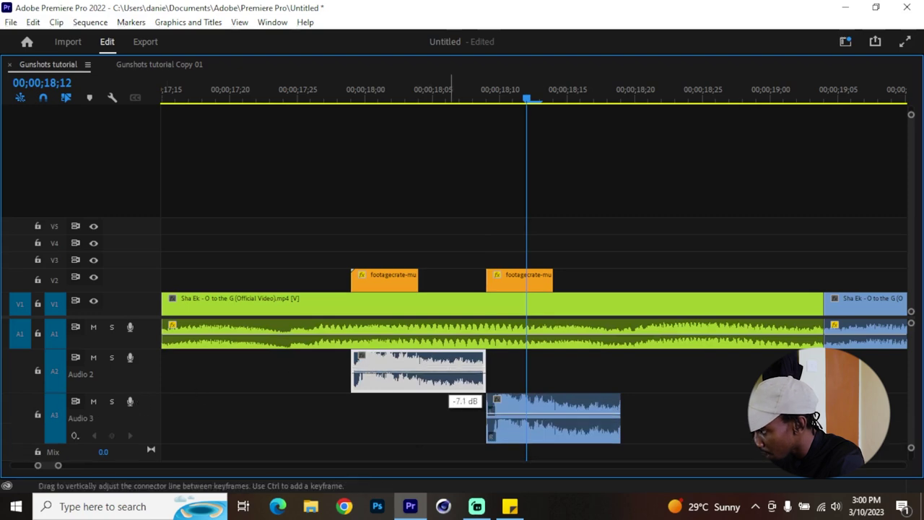
{"action": "left_click", "coordinate": [532, 420]}
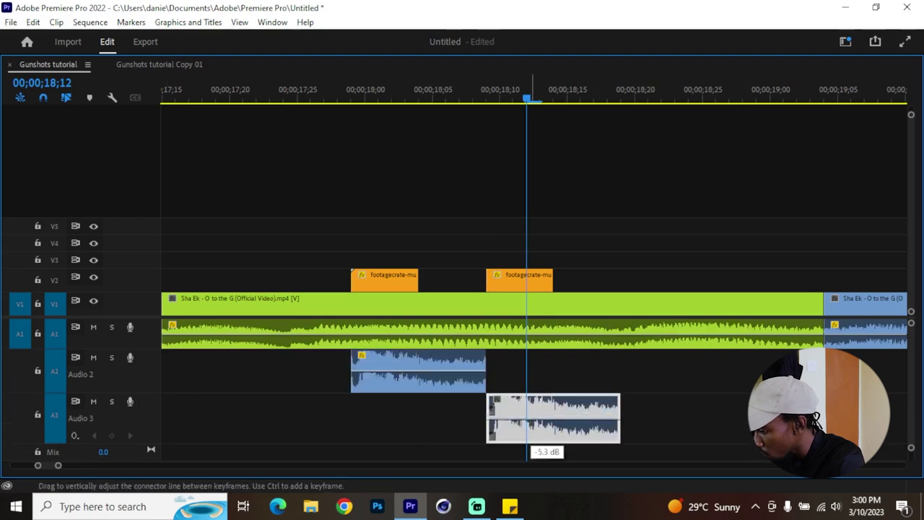
{"action": "key", "text": "grave"}
Copy a one-frame adjustment layer piece from V2 of the first gunshot sequence and return to the third clip.
{"action": "scroll", "coordinate": [441, 400], "scroll_direction": "down", "scroll_amount": 6}
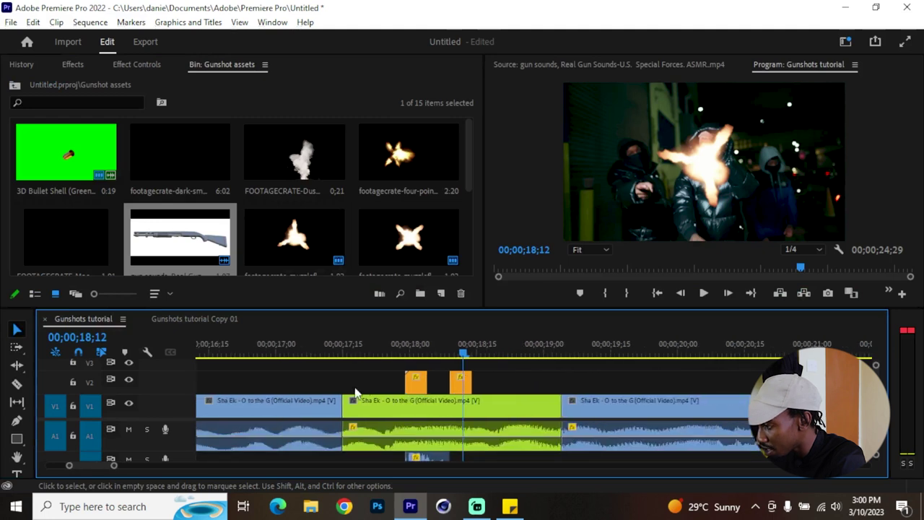
{"action": "scroll", "coordinate": [342, 394], "scroll_direction": "down", "scroll_amount": 4}
{"action": "scroll", "coordinate": [296, 400], "scroll_direction": "up", "scroll_amount": 5}
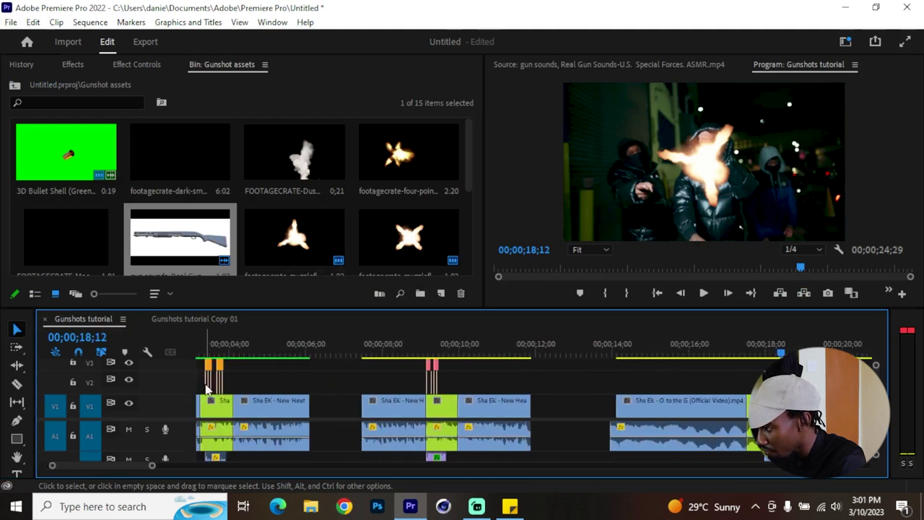
{"action": "scroll", "coordinate": [207, 389], "scroll_direction": "up", "scroll_amount": 5}
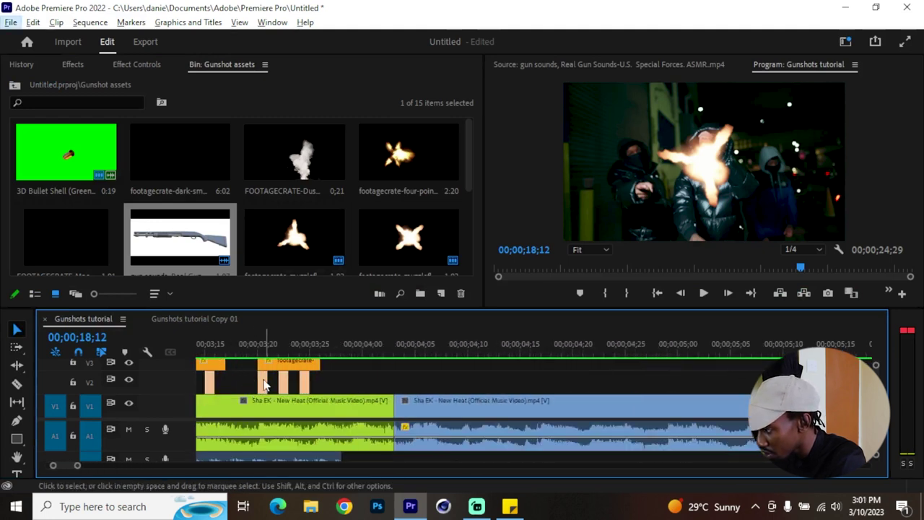
{"action": "scroll", "coordinate": [610, 400], "scroll_direction": "down", "scroll_amount": 4}
{"action": "scroll", "coordinate": [582, 390], "scroll_direction": "down", "scroll_amount": 5}
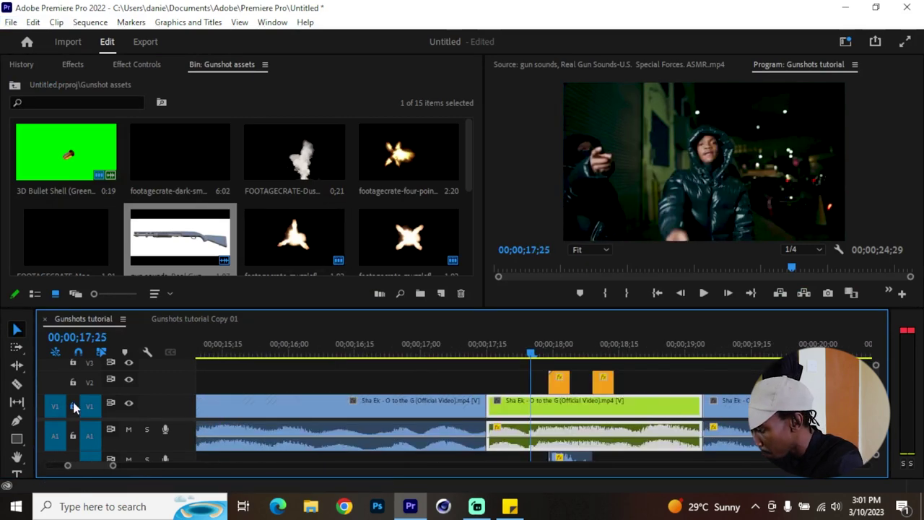
Paste the copied adjustment layer piece onto V3 at 00;00;17;25 with V1 and V2 temporarily locked.
{"action": "left_click", "coordinate": [73, 406]}
{"action": "left_click", "coordinate": [72, 382]}
{"action": "key", "text": "Right"}
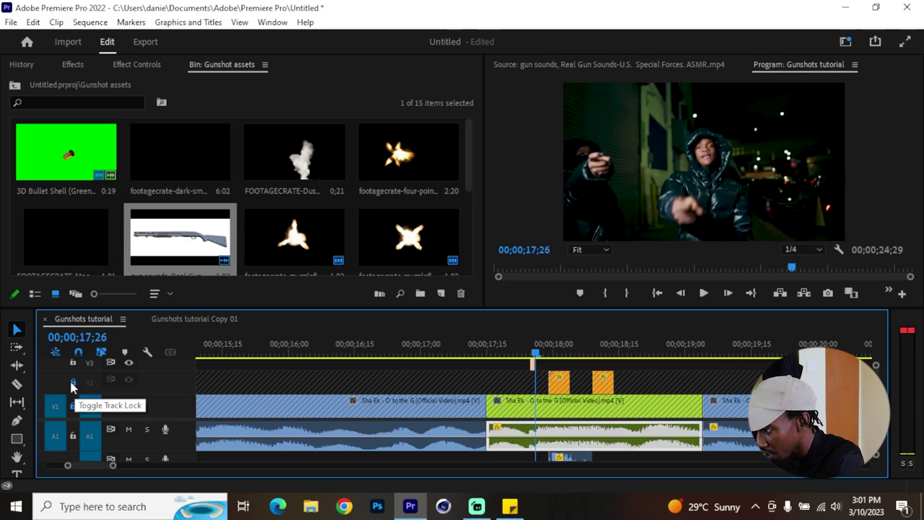
{"action": "left_click", "coordinate": [73, 382]}
{"action": "left_click", "coordinate": [73, 405]}
Move both muzzle flashes above the third clip from V2 up to V3, keeping their timing.
{"action": "key", "text": "grave"}
{"action": "scroll", "coordinate": [578, 266], "scroll_direction": "up", "scroll_amount": 3}
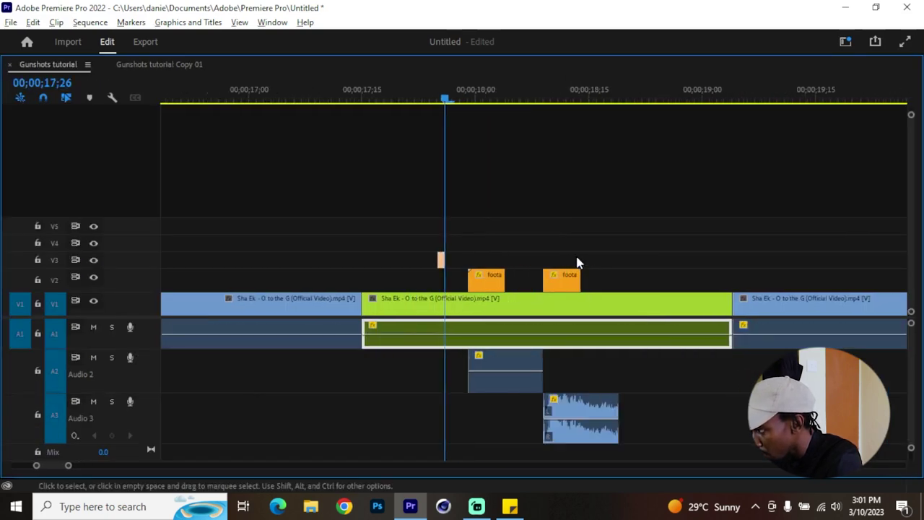
{"action": "left_click_drag", "start_coordinate": [470, 279], "coordinate": [470, 262]}
{"action": "left_click_drag", "start_coordinate": [557, 280], "coordinate": [557, 263]}
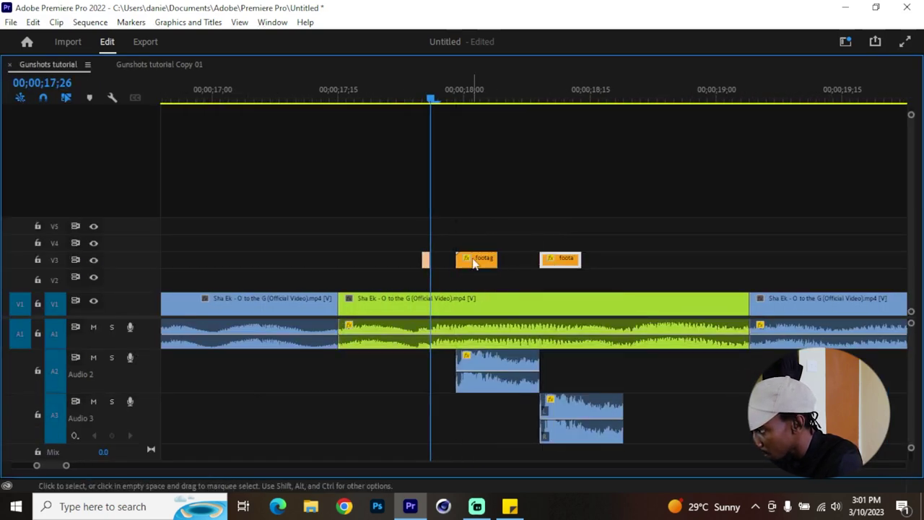
Move the adjustment layer piece to V2 and duplicate it on alternating frames, placing three pieces beneath each muzzle flash.
{"action": "left_click_drag", "start_coordinate": [427, 264], "coordinate": [538, 283]}
{"action": "scroll", "coordinate": [464, 286], "scroll_direction": "up", "scroll_amount": 3, "text": "alt"}
{"action": "left_click", "coordinate": [448, 94]}
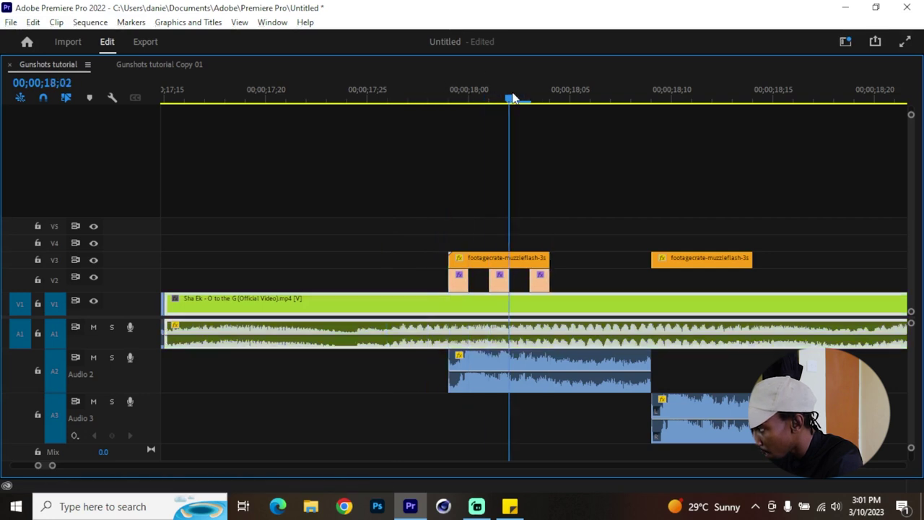
{"action": "left_click_drag", "start_coordinate": [570, 282], "coordinate": [666, 285]}
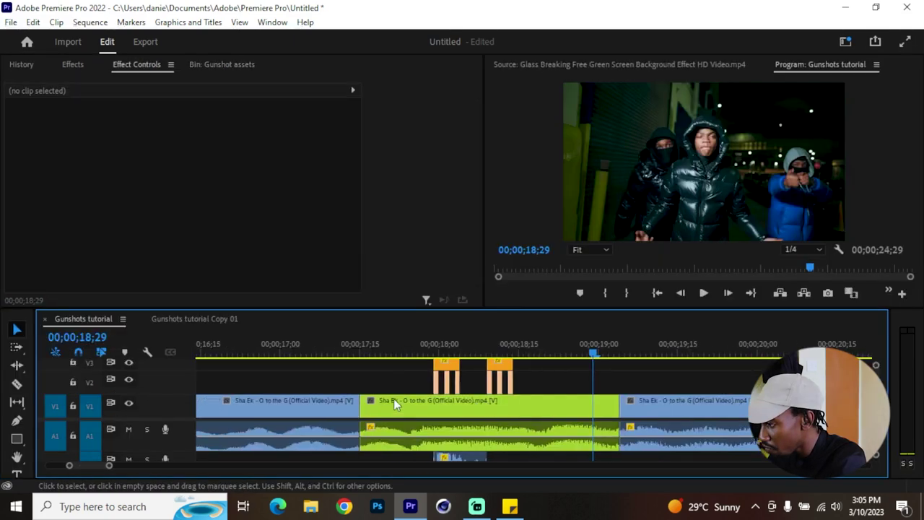
Play back the third gunshot sequence to check its muzzle flashes, flicker and gun sounds.
{"action": "scroll", "coordinate": [393, 399], "scroll_direction": "up", "scroll_amount": 1}
{"action": "left_click_drag", "start_coordinate": [353, 348], "coordinate": [376, 345]}
{"action": "scroll", "coordinate": [662, 396], "scroll_direction": "down", "scroll_amount": 3}
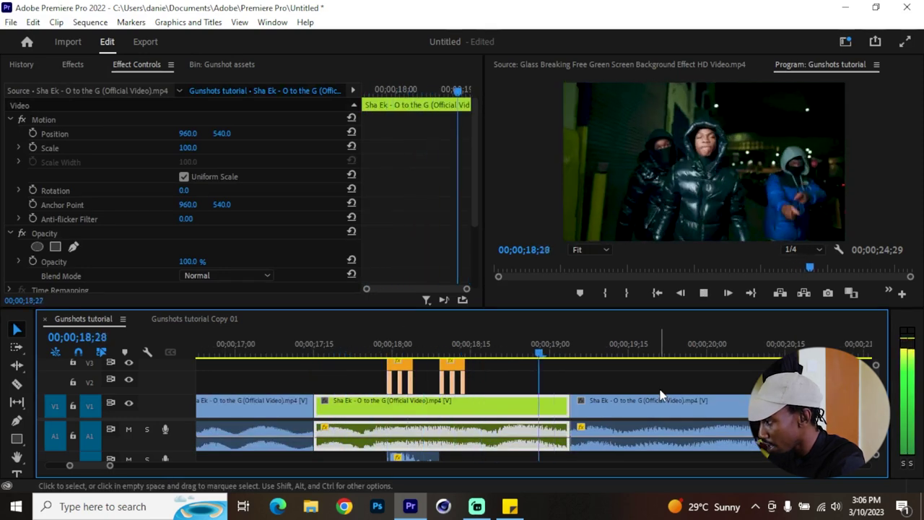
{"action": "left_click", "coordinate": [658, 393]}
{"action": "key", "text": "space"}
Preview the Glass Breaking green screen clip from the gunshot assets and add it to V2, past the second muzzle flash.
{"action": "left_click", "coordinate": [434, 348]}
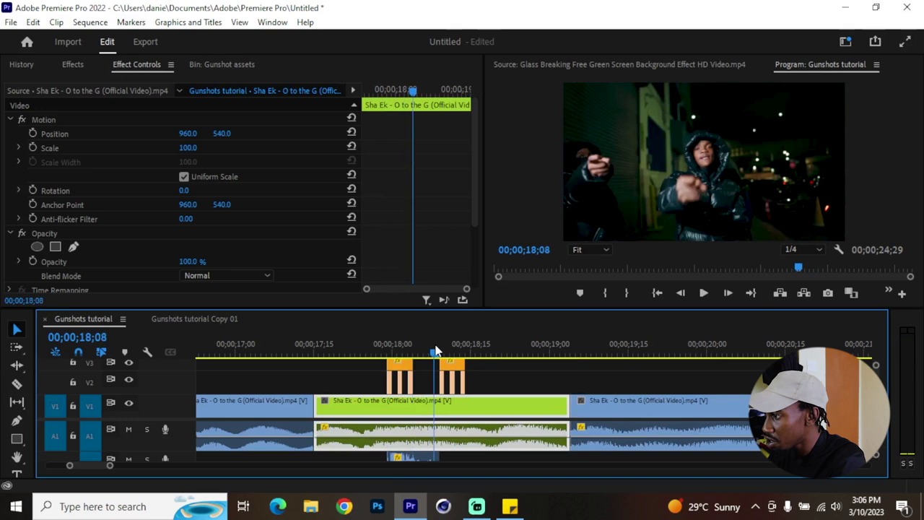
{"action": "left_click", "coordinate": [224, 65]}
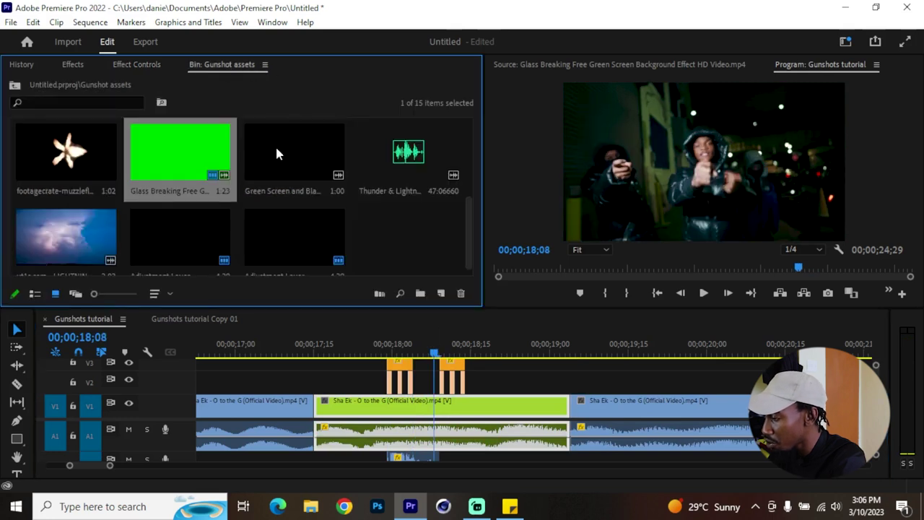
{"action": "double_click", "coordinate": [178, 148]}
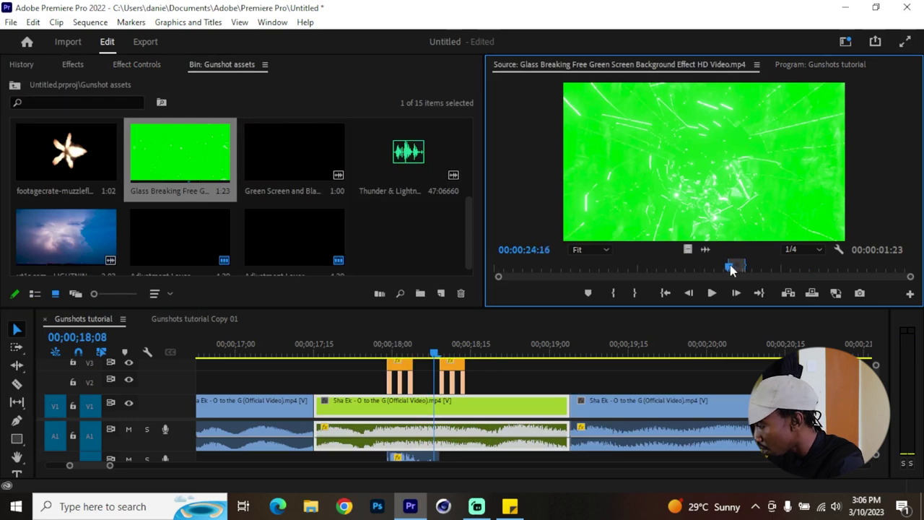
{"action": "left_click_drag", "start_coordinate": [730, 269], "coordinate": [737, 270]}
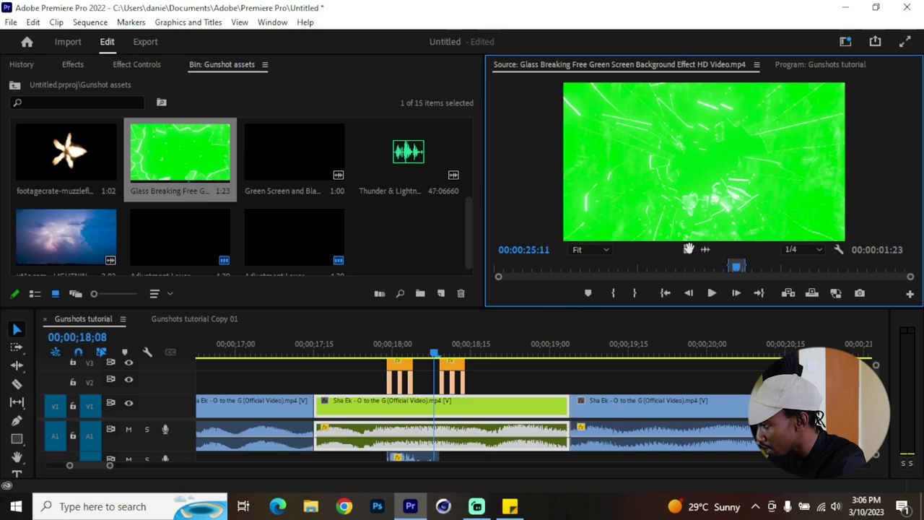
{"action": "left_click_drag", "start_coordinate": [501, 371], "coordinate": [509, 384]}
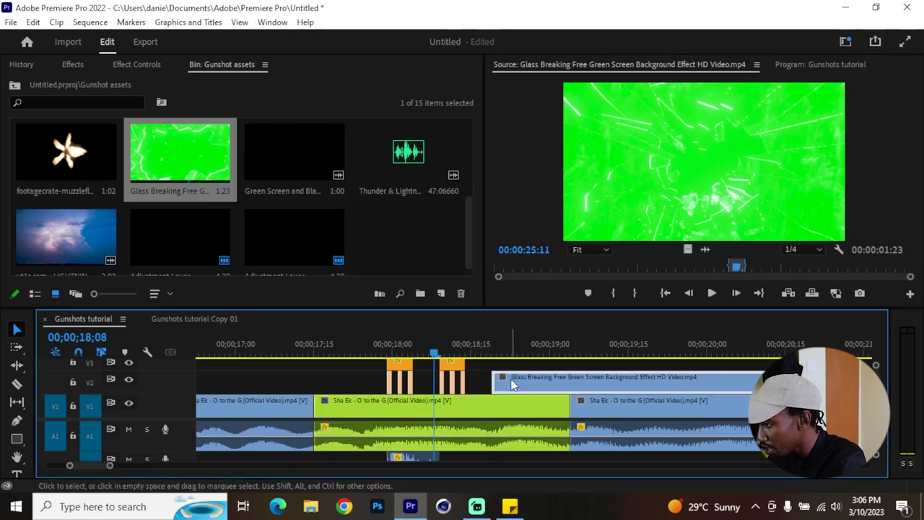
Raise the muzzle flashes to V4 and adjustment pieces to V3, and move the glass clip on V2 to start at 00;00;18;08.
{"action": "key", "text": "grave"}
{"action": "left_click_drag", "start_coordinate": [306, 226], "coordinate": [424, 241]}
{"action": "scroll", "coordinate": [345, 264], "scroll_direction": "up", "scroll_amount": 4}
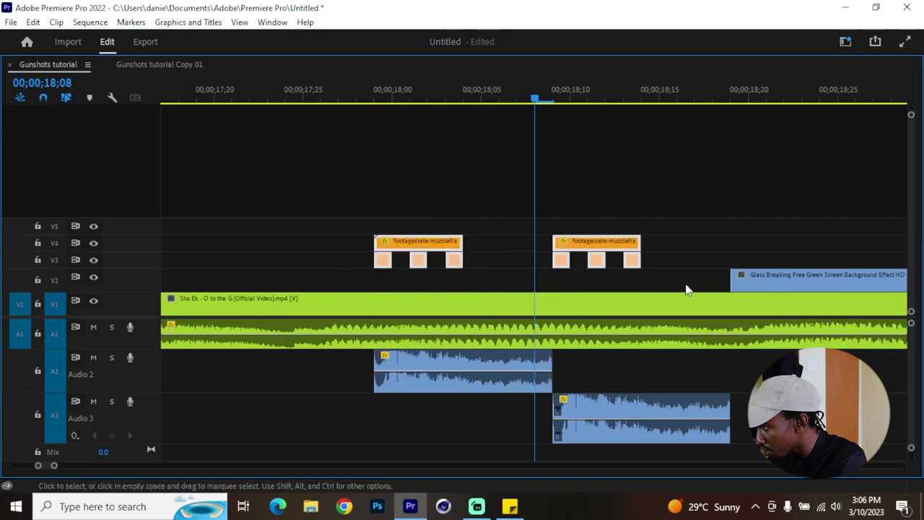
{"action": "left_click_drag", "start_coordinate": [744, 286], "coordinate": [581, 287]}
{"action": "key", "text": "grave"}
{"action": "scroll", "coordinate": [607, 382], "scroll_direction": "down", "scroll_amount": 3}
{"action": "scroll", "coordinate": [210, 64], "scroll_direction": "up", "scroll_amount": 3}
Search the effects for "key" and apply Ultra Key to the glass breaking clip.
{"action": "left_click", "coordinate": [227, 65]}
{"action": "left_click", "coordinate": [72, 65]}
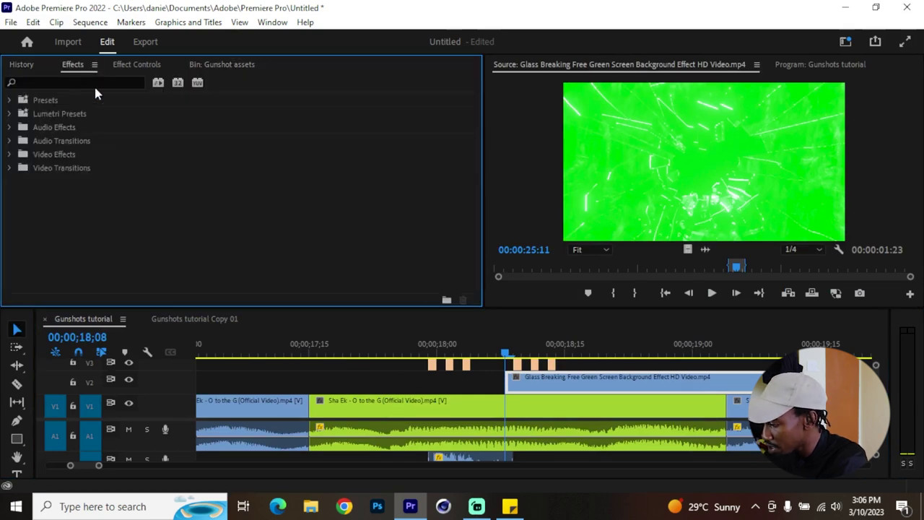
{"action": "type", "text": "key"}
{"action": "left_click_drag", "start_coordinate": [78, 289], "coordinate": [586, 383]}
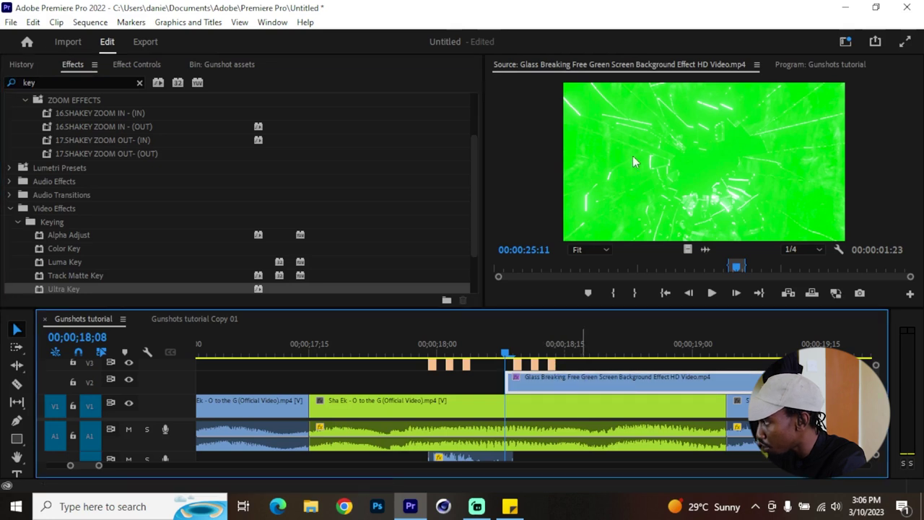
Sample the green background in the program preview as the Ultra Key's Key Color.
{"action": "left_click", "coordinate": [812, 67]}
{"action": "key", "text": "shift+5"}
{"action": "scroll", "coordinate": [413, 209], "scroll_direction": "down", "scroll_amount": 3}
{"action": "scroll", "coordinate": [410, 213], "scroll_direction": "down", "scroll_amount": 3}
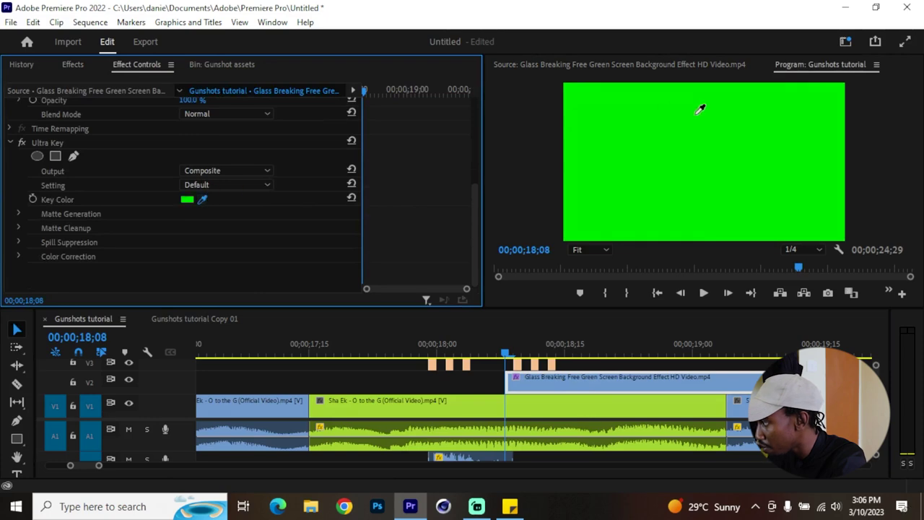
{"action": "left_click", "coordinate": [698, 112]}
Shift the glass breaking clip earlier on V2 so it starts together with the first muzzle flash, and scrub through it.
{"action": "left_click_drag", "start_coordinate": [511, 351], "coordinate": [553, 354]}
{"action": "left_click_drag", "start_coordinate": [600, 388], "coordinate": [502, 386]}
{"action": "left_click", "coordinate": [439, 351]}
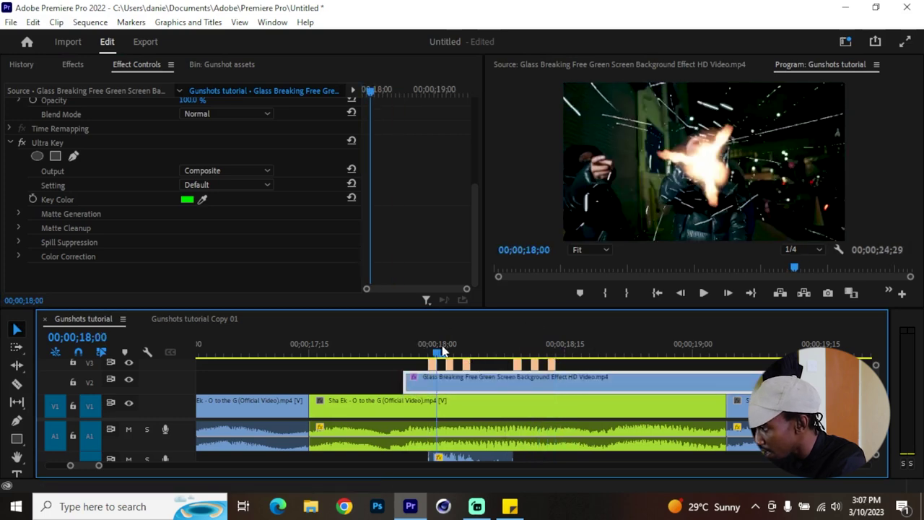
{"action": "left_click_drag", "start_coordinate": [433, 378], "coordinate": [433, 378]}
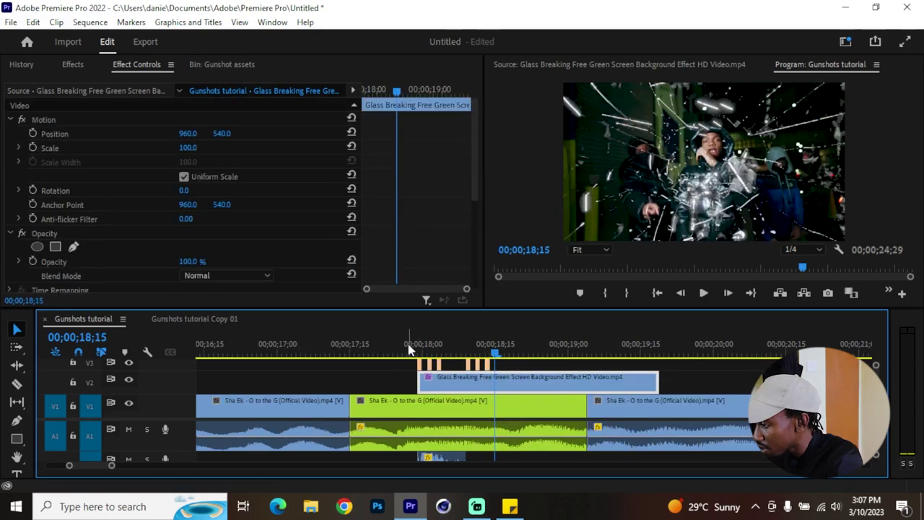
{"action": "left_click_drag", "start_coordinate": [399, 343], "coordinate": [493, 354]}
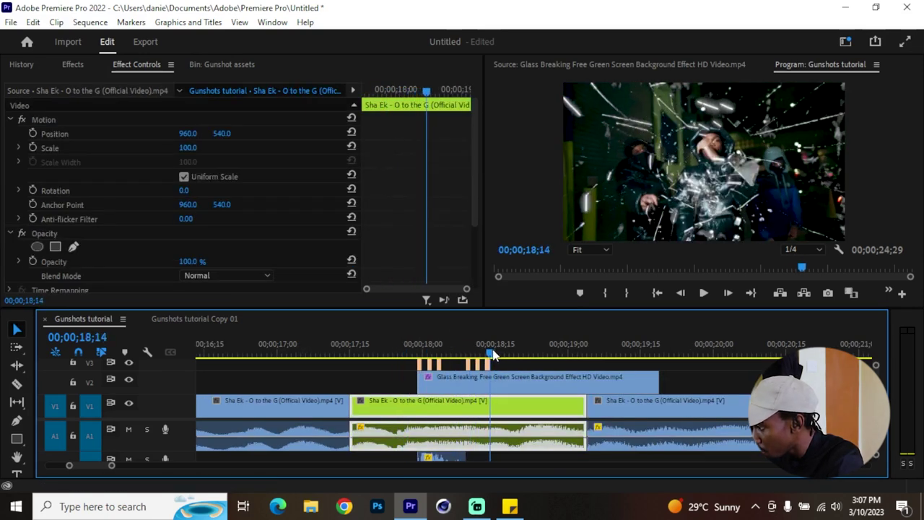
Place the playhead at 00;00;18;14, where the second muzzle flash ends, and duplicate the third clip's video onto V5.
{"action": "scroll", "coordinate": [481, 383], "scroll_direction": "up", "scroll_amount": 4}
{"action": "key", "text": "grave"}
{"action": "left_click", "coordinate": [529, 221]}
{"action": "key", "text": "grave"}
{"action": "key", "text": "Left"}
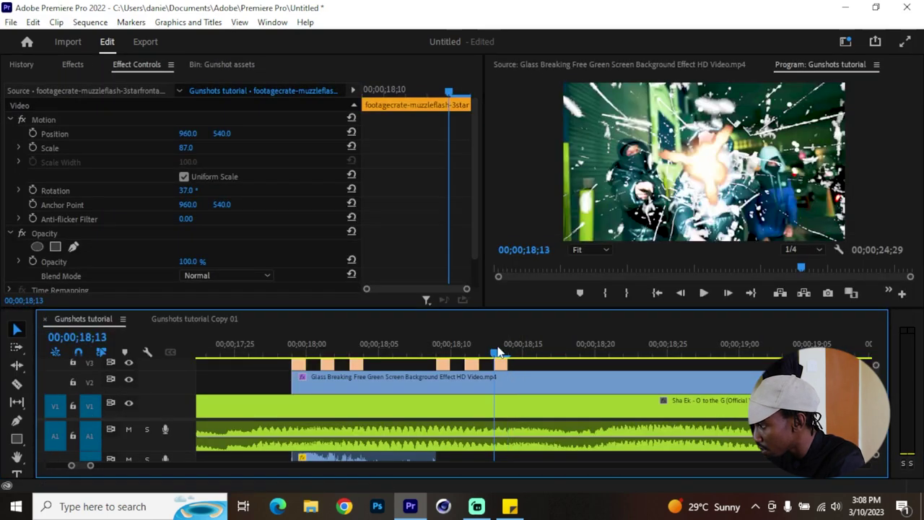
{"action": "key", "text": "Right"}
{"action": "left_click", "coordinate": [507, 383]}
{"action": "left_click", "coordinate": [512, 415]}
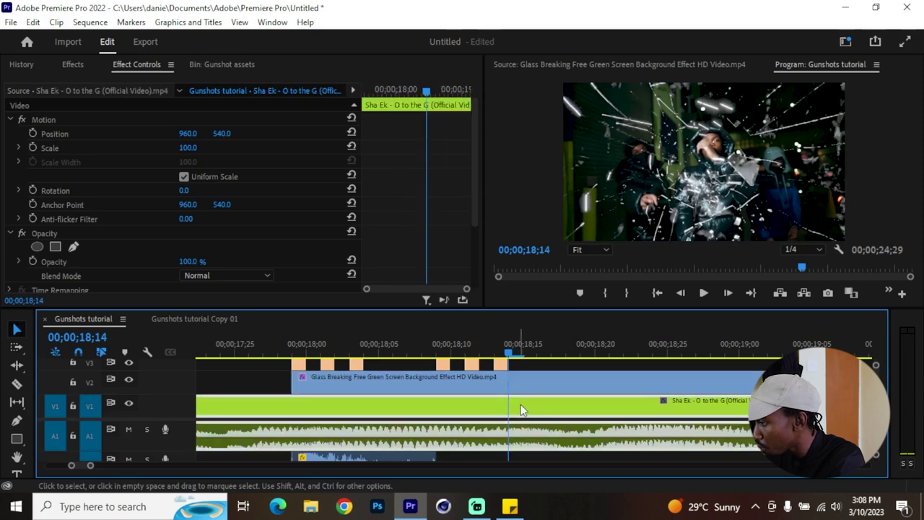
{"action": "key", "text": "grave"}
{"action": "left_click", "coordinate": [540, 243]}
{"action": "left_click", "coordinate": [486, 308]}
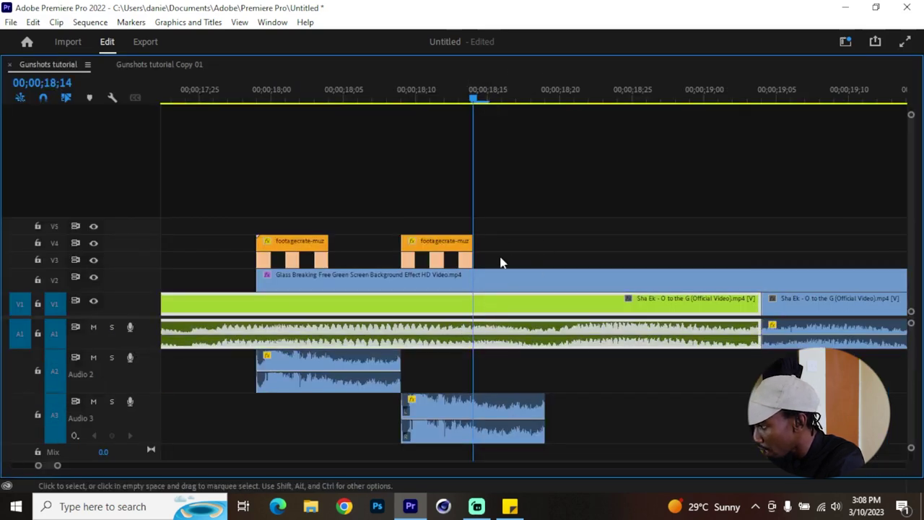
{"action": "left_click_drag", "start_coordinate": [499, 306], "coordinate": [470, 227]}
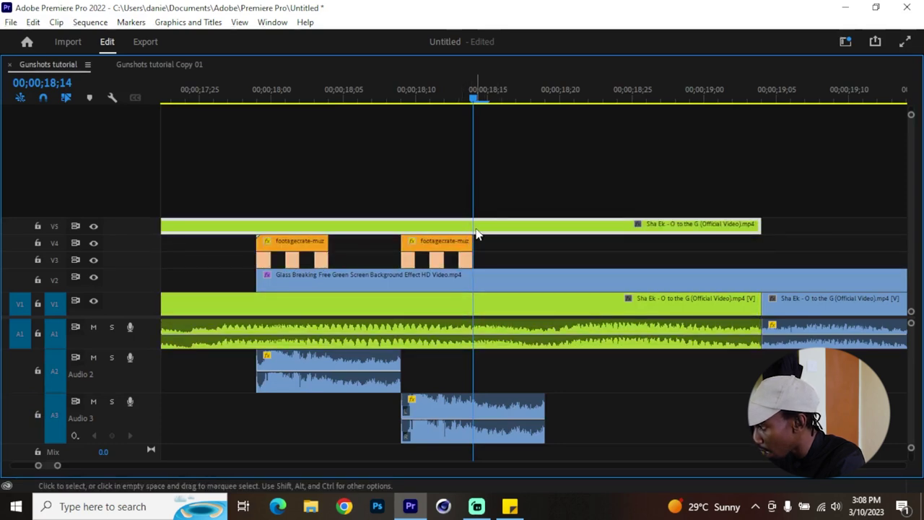
Add a frame hold to the V5 copy at 00;00;18;14 and delete the portion before it.
{"action": "right_click", "coordinate": [476, 233]}
{"action": "left_click", "coordinate": [534, 458]}
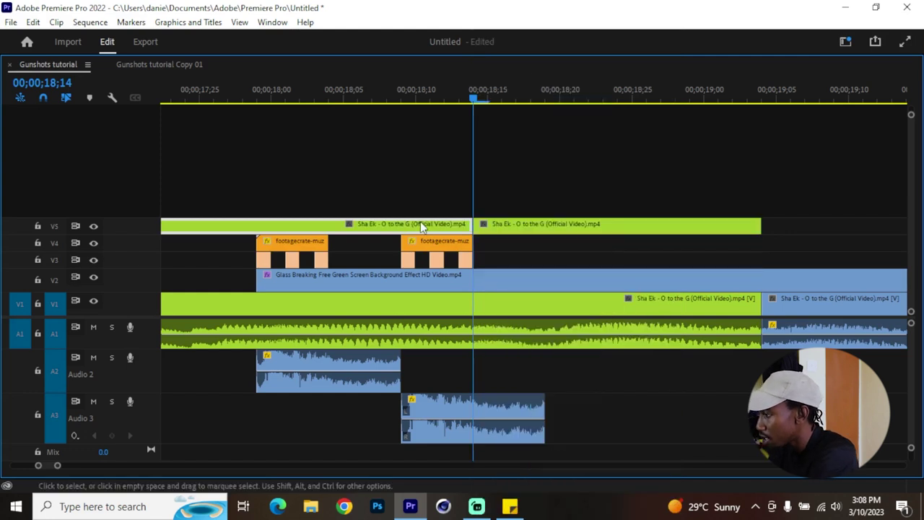
{"action": "key", "text": "Delete"}
Trim the frozen copy to end at 00;00;18;19 and move it to V2, raising the glass clip and other overlays one track.
{"action": "left_click_drag", "start_coordinate": [750, 224], "coordinate": [498, 240]}
{"action": "left_click_drag", "start_coordinate": [198, 179], "coordinate": [449, 262]}
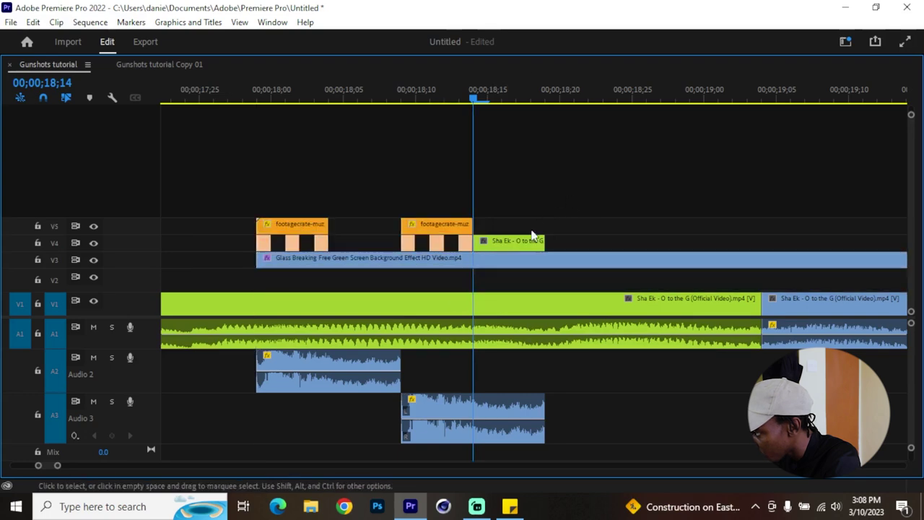
{"action": "left_click_drag", "start_coordinate": [503, 248], "coordinate": [495, 275]}
{"action": "key", "text": "grave"}
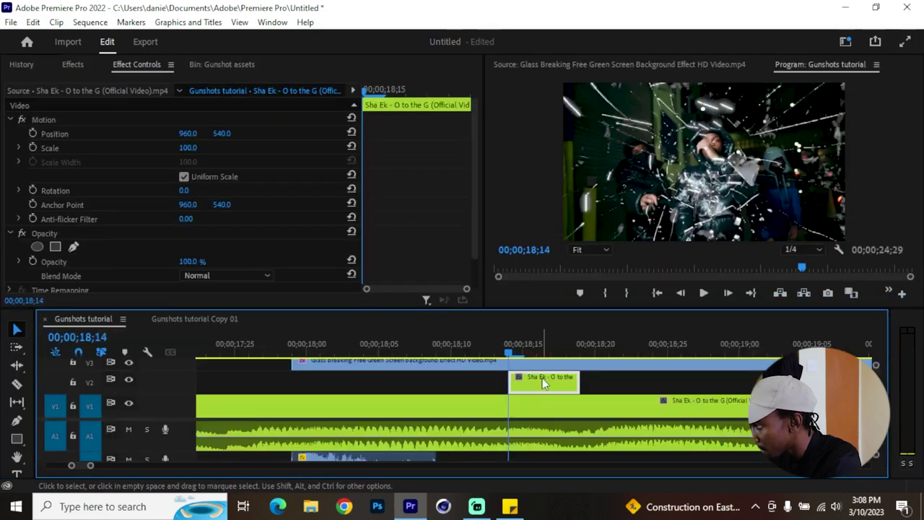
Play back the freeze frame and extend its end on V2 to 00;00;18;24.
{"action": "scroll", "coordinate": [518, 390], "scroll_direction": "up", "scroll_amount": 1}
{"action": "key", "text": "space"}
{"action": "key", "text": "space"}
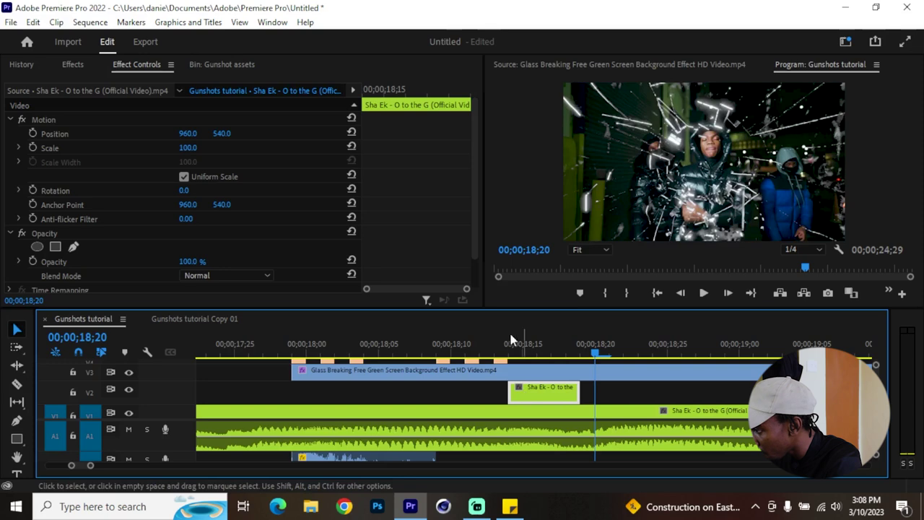
{"action": "left_click", "coordinate": [489, 344]}
{"action": "left_click_drag", "start_coordinate": [490, 350], "coordinate": [565, 353]}
{"action": "left_click_drag", "start_coordinate": [579, 390], "coordinate": [637, 388]}
{"action": "left_click_drag", "start_coordinate": [596, 356], "coordinate": [627, 356]}
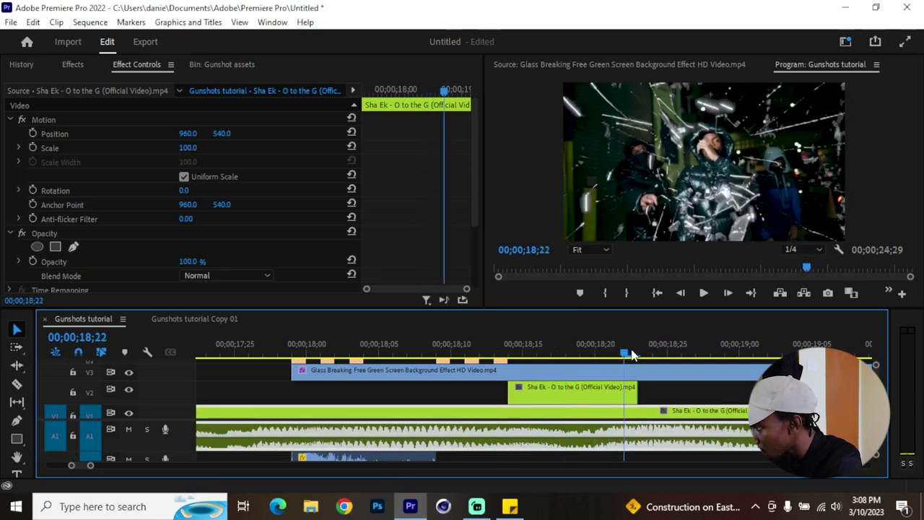
{"action": "left_click_drag", "start_coordinate": [634, 393], "coordinate": [652, 394]}
{"action": "left_click", "coordinate": [648, 352]}
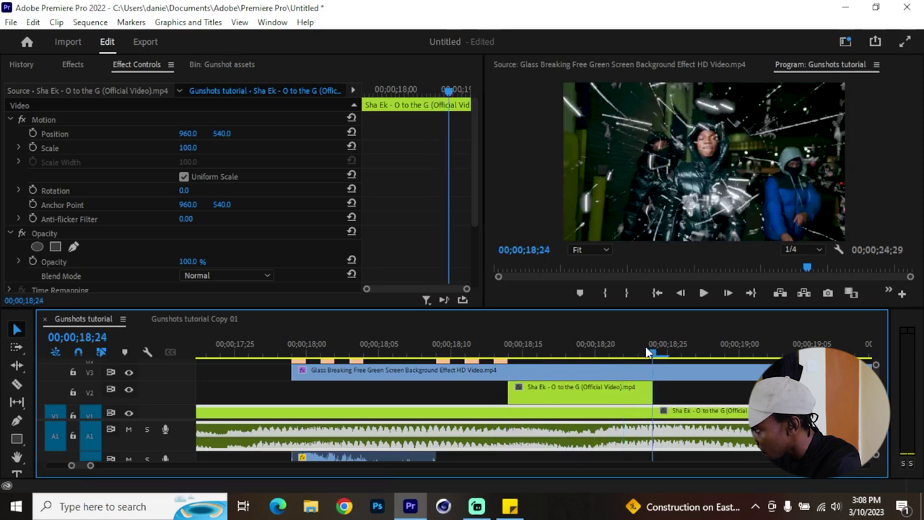
Cut the glass breaking clip at 00;00;18;24 and delete the remainder.
{"action": "left_click", "coordinate": [657, 370]}
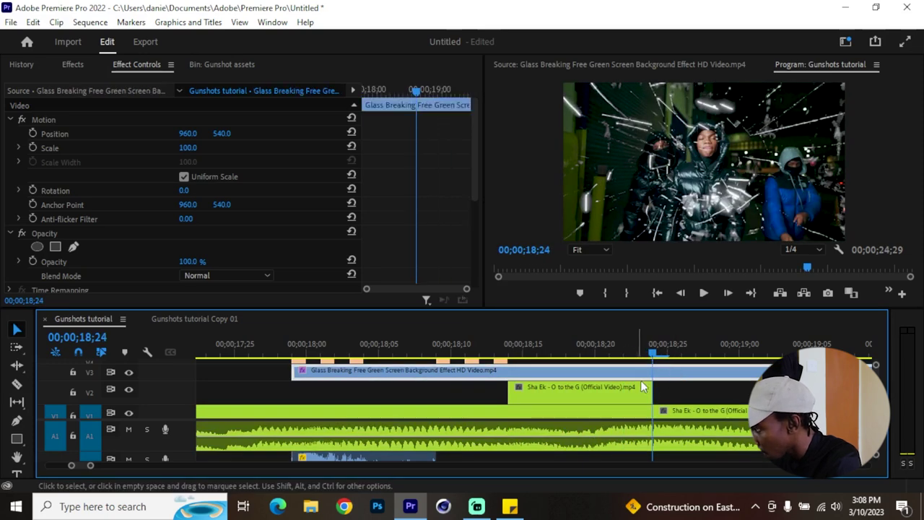
{"action": "key", "text": "c"}
{"action": "key", "text": "v"}
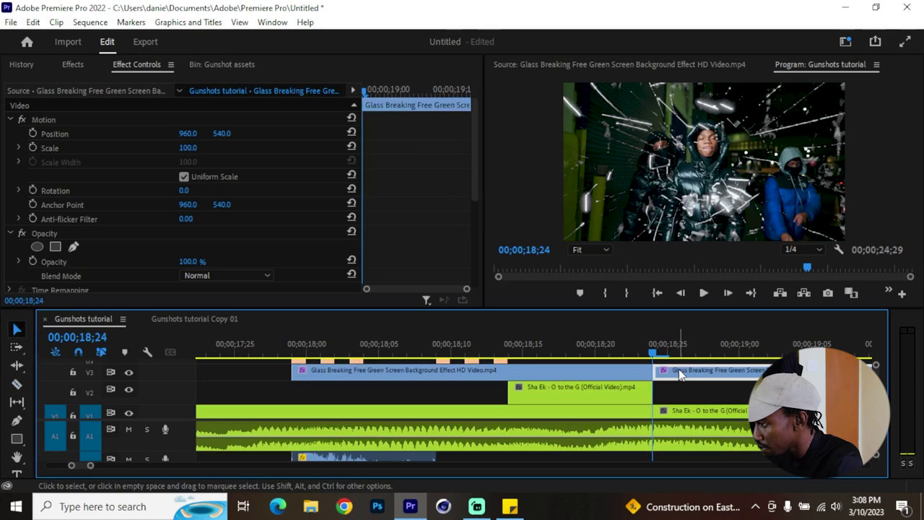
{"action": "key", "text": "Delete"}
Change the label colour of the glass breaking clip on V3 to tan.
{"action": "key", "text": "grave"}
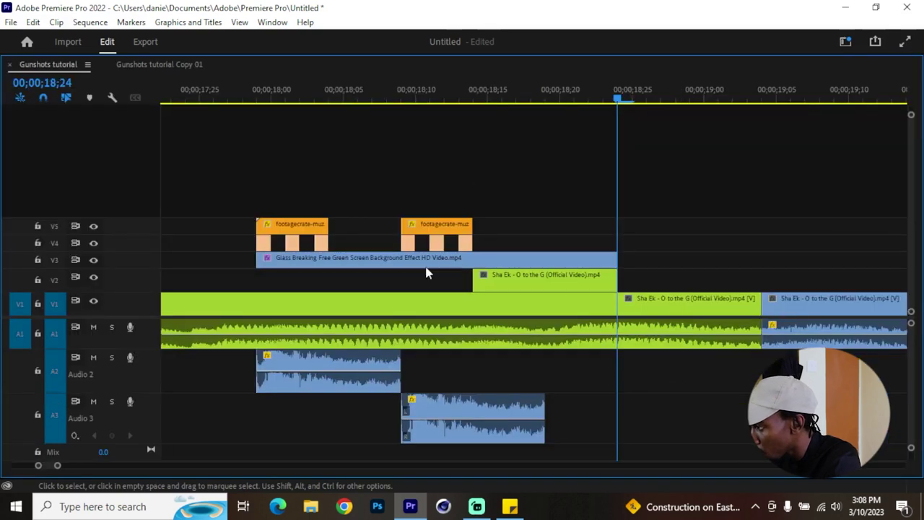
{"action": "scroll", "coordinate": [356, 270], "scroll_direction": "up", "scroll_amount": 1}
{"action": "right_click", "coordinate": [420, 266]}
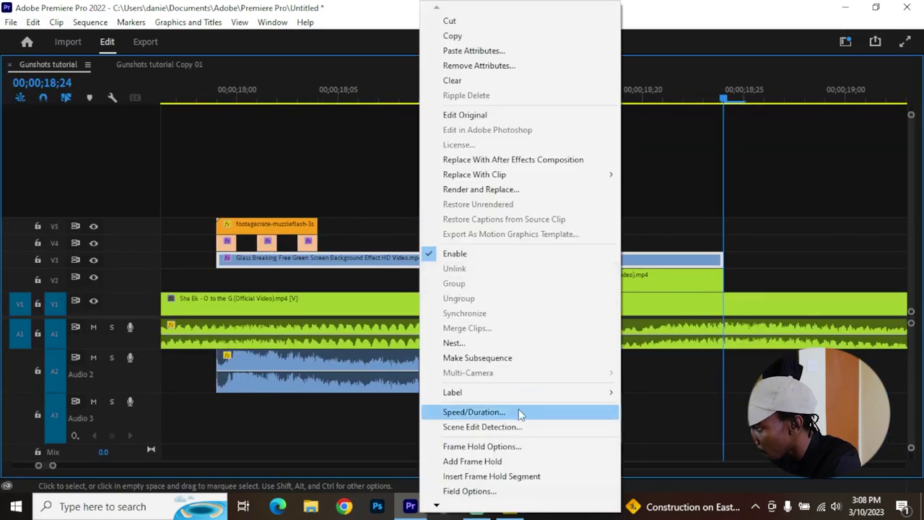
{"action": "mouse_move", "coordinate": [518, 395]}
{"action": "left_click", "coordinate": [682, 350]}
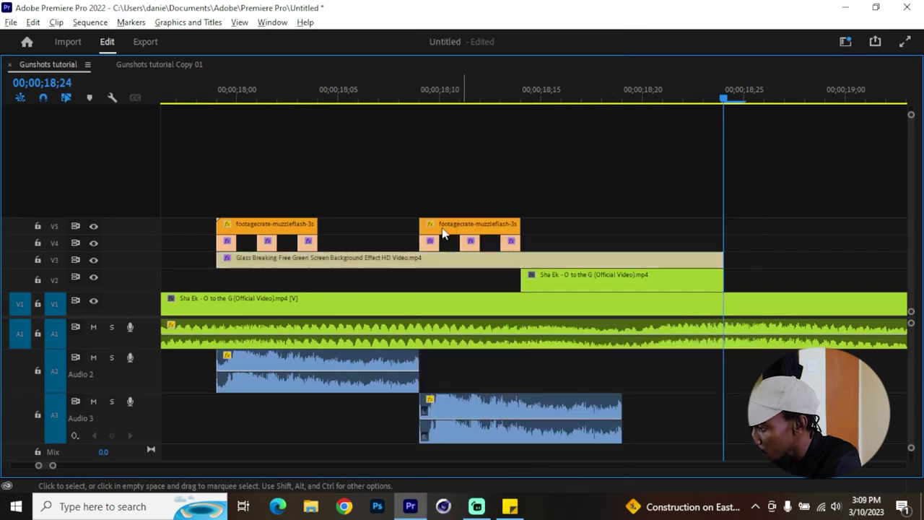
Inspect the third gunshot's layer stack and scrub through it to check the glass overlay and freeze frame.
{"action": "scroll", "coordinate": [313, 214], "scroll_direction": "up", "scroll_amount": 3}
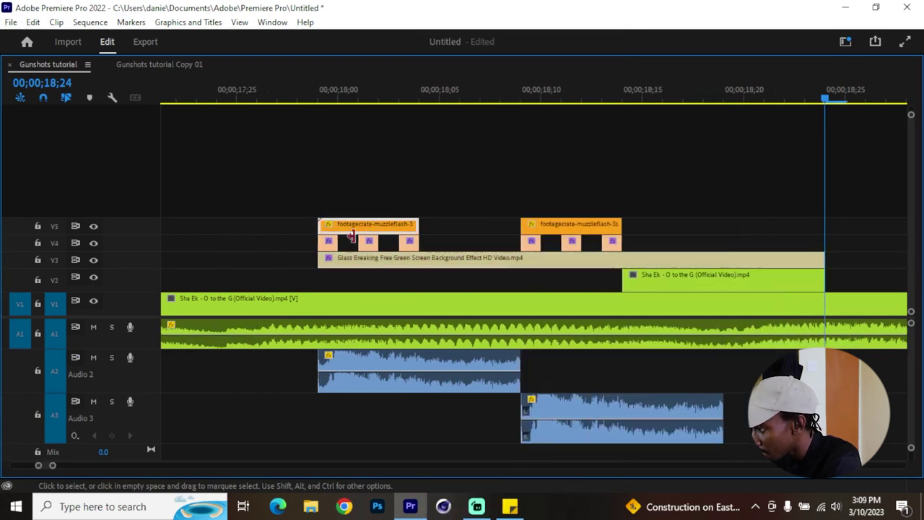
{"action": "left_click", "coordinate": [492, 265]}
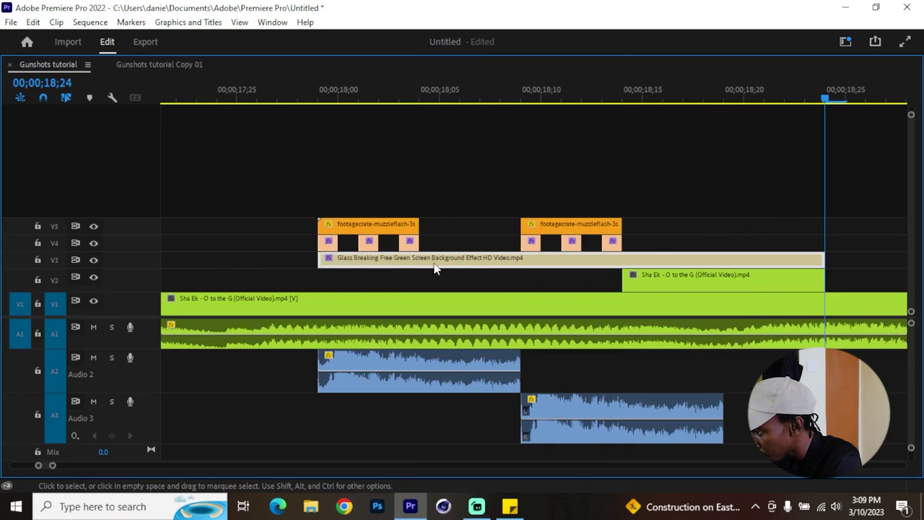
{"action": "left_click", "coordinate": [727, 278]}
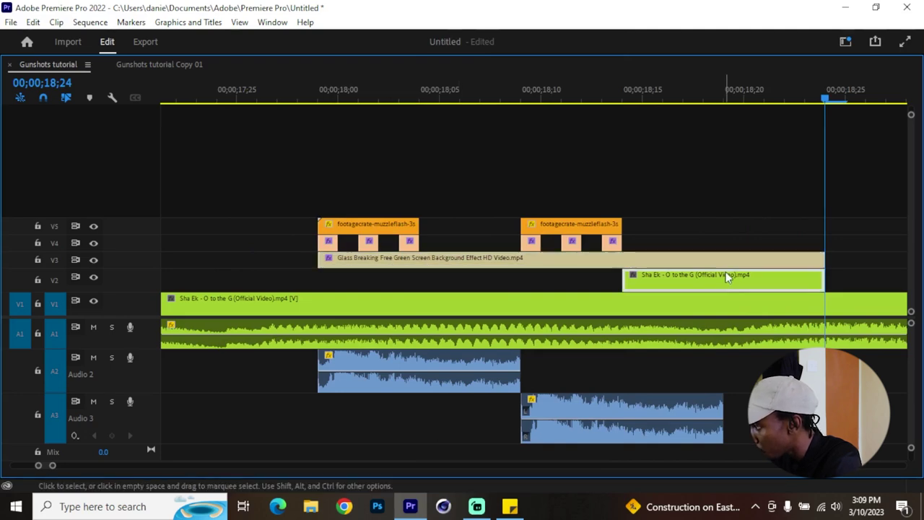
{"action": "key", "text": "grave"}
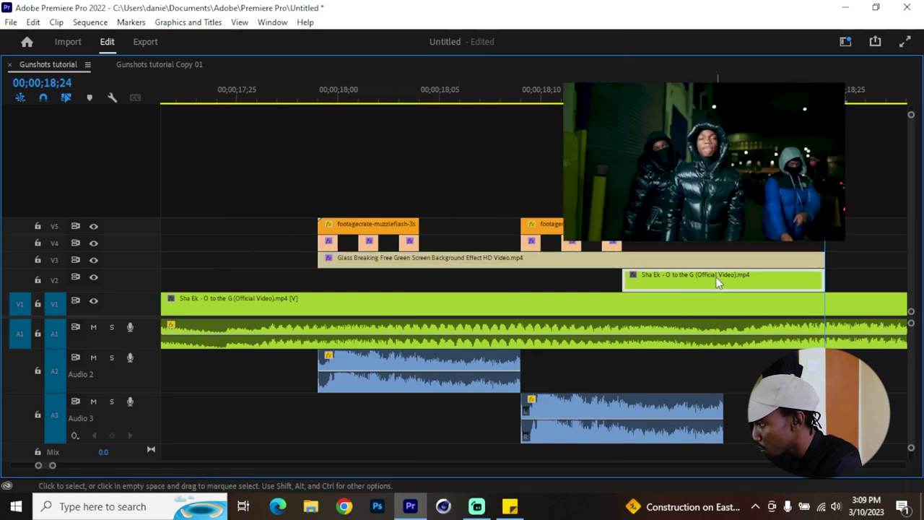
{"action": "scroll", "coordinate": [629, 400], "scroll_direction": "down", "scroll_amount": 4}
{"action": "key", "text": "alt"}
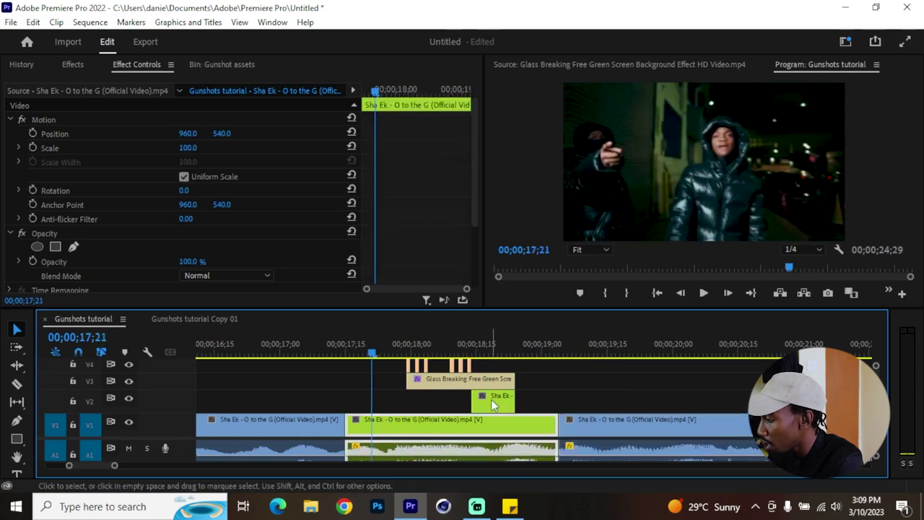
{"action": "left_click", "coordinate": [493, 403]}
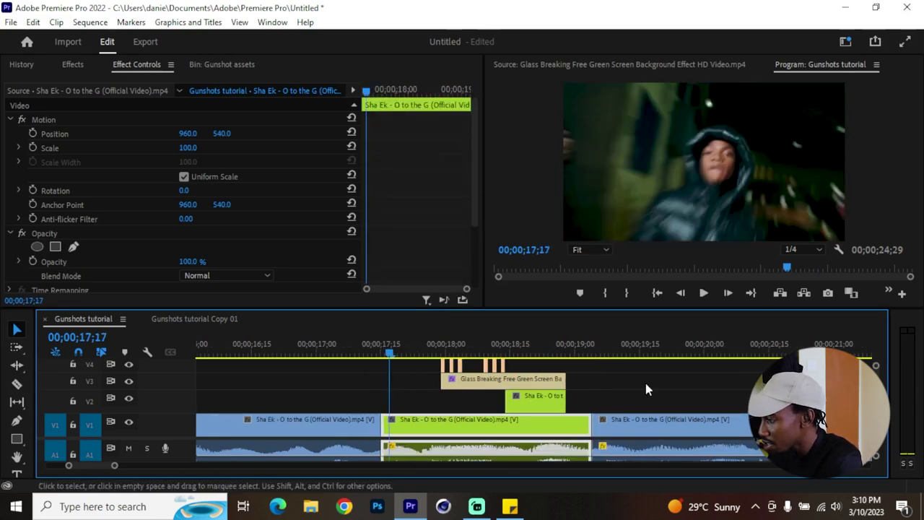
{"action": "left_click", "coordinate": [644, 379]}
{"action": "left_click", "coordinate": [394, 354]}
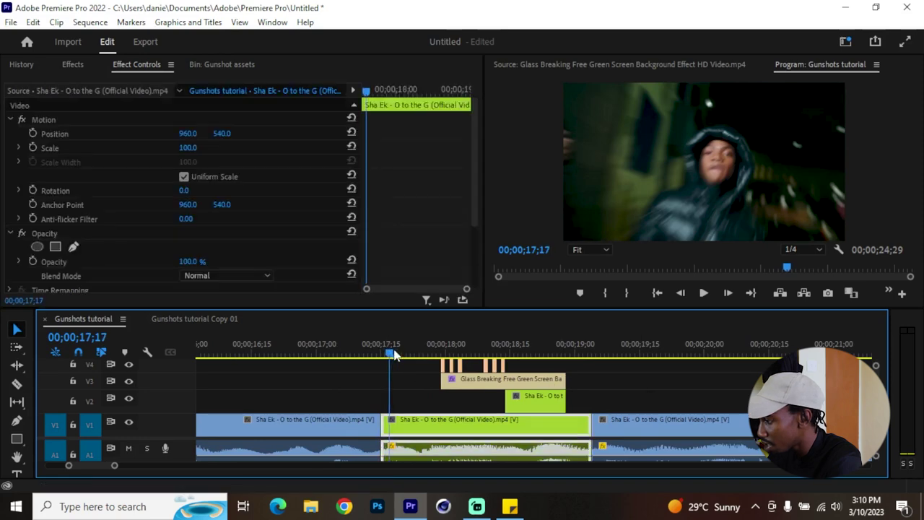
{"action": "left_click_drag", "start_coordinate": [405, 356], "coordinate": [508, 363]}
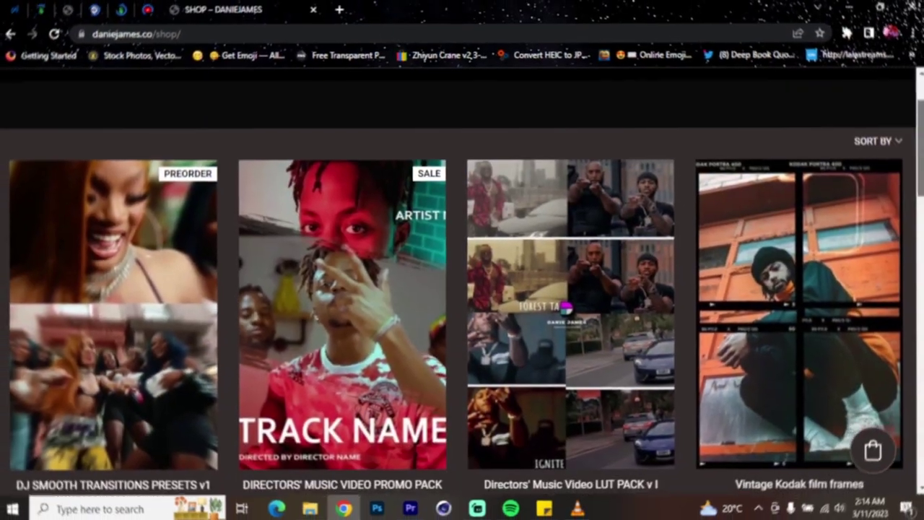
Switch to Chrome and browse the shop's music video packs and the DJ High Energy Transitions Presets product page.
{"action": "scroll", "coordinate": [921, 145], "scroll_direction": "down", "scroll_amount": 3}
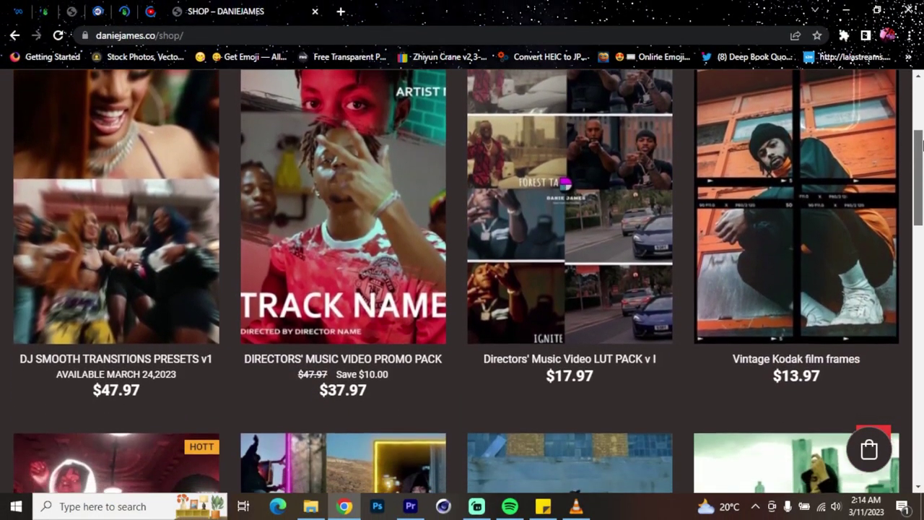
{"action": "left_click_drag", "start_coordinate": [921, 145], "coordinate": [916, 219]}
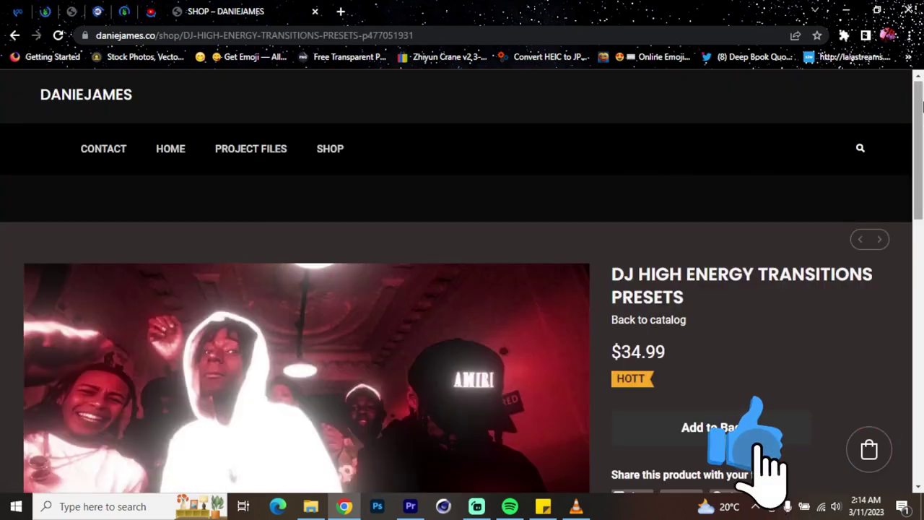
{"action": "left_click_drag", "start_coordinate": [921, 107], "coordinate": [889, 200]}
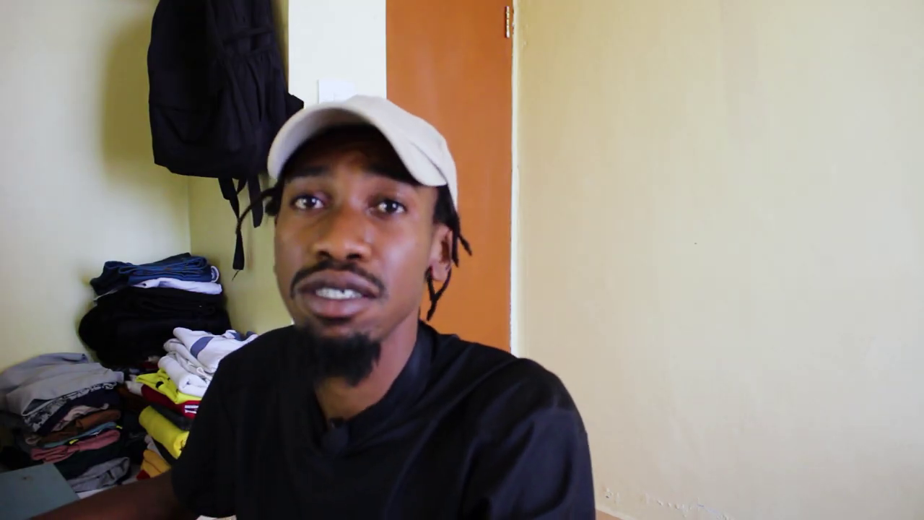